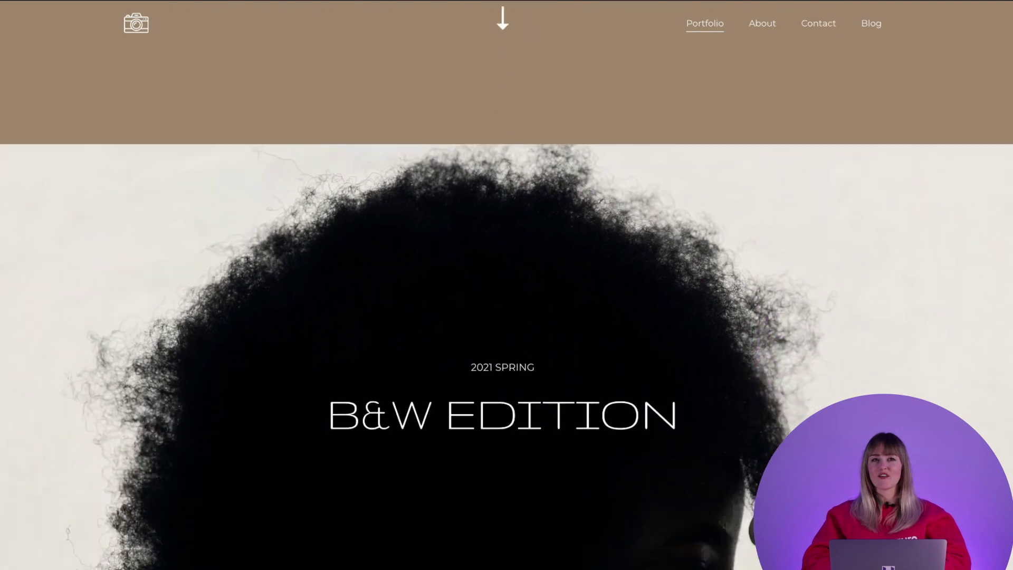
# Scroll down through the example B&W Edition photography portfolio site
pyautogui.scroll(-10, 507, 285)
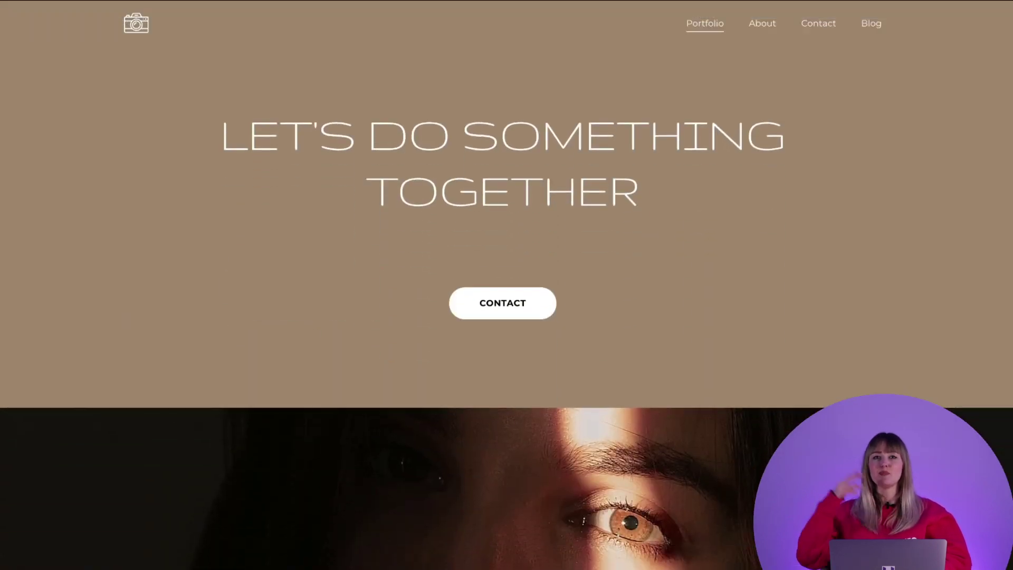
pyautogui.scroll(-10, 507, 284)
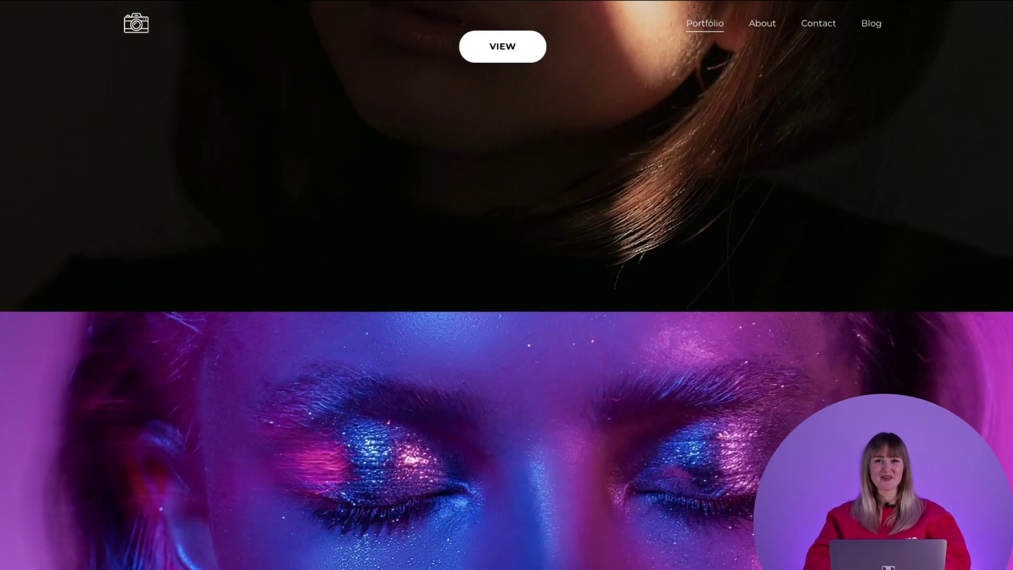
pyautogui.scroll(-8, 506, 285)
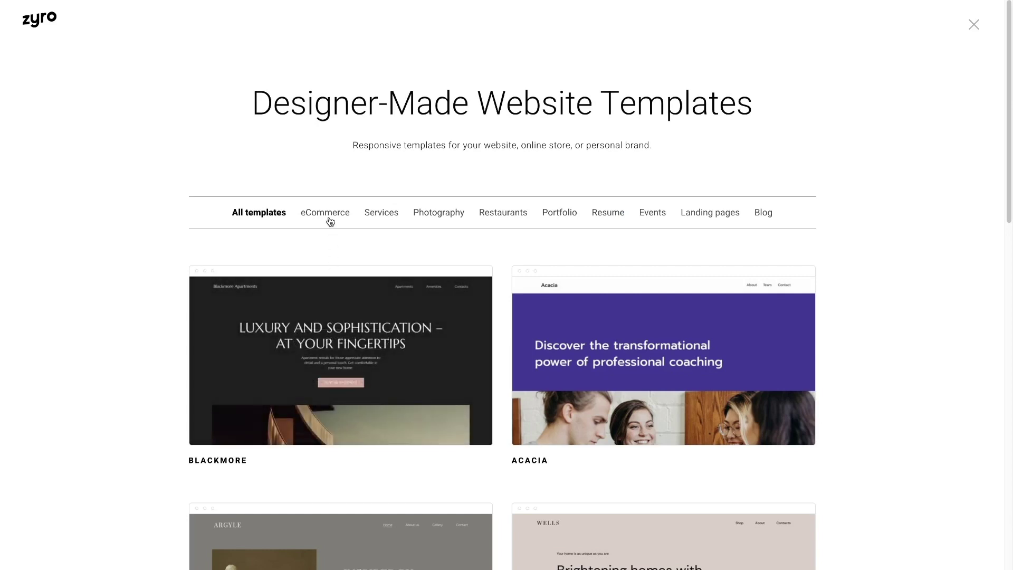
# Filter the templates through eCommerce and Services to Photography, scrolling down to the Eugenie card
pyautogui.click(328, 216)
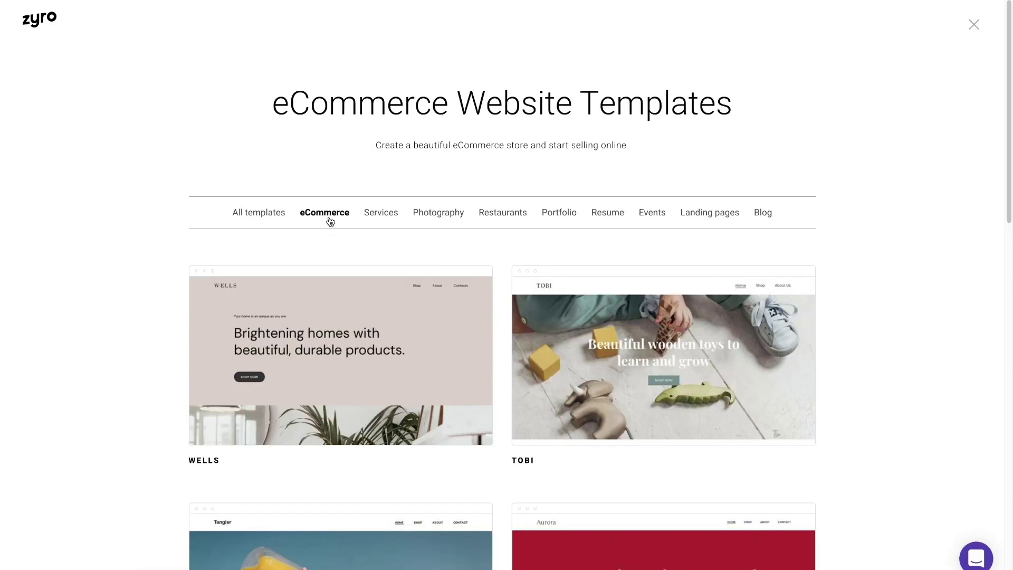
pyautogui.click(382, 213)
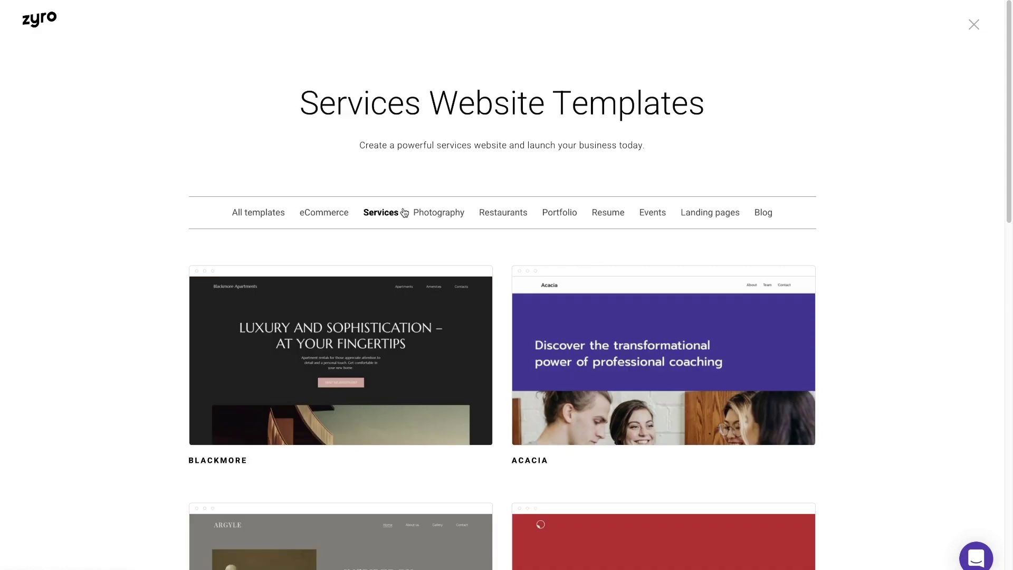
pyautogui.click(450, 212)
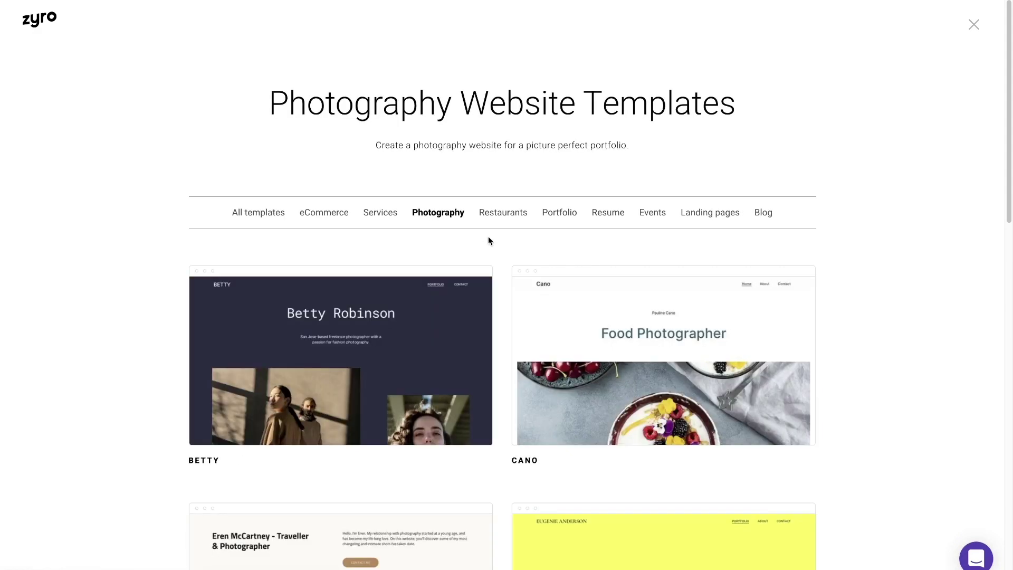
pyautogui.scroll(-5, 489, 240)
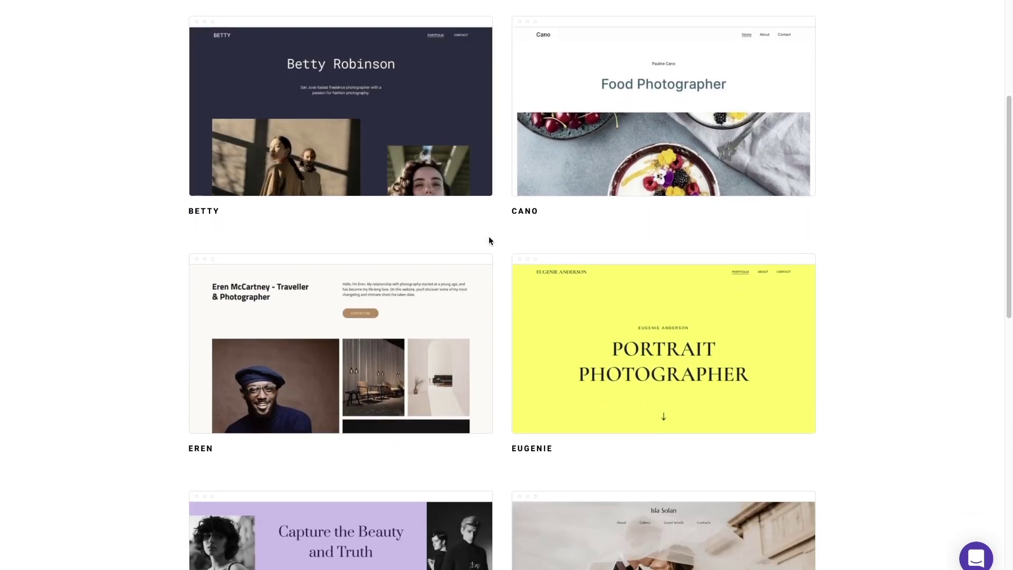
# Preview the Eugenie portrait-photographer template full-page, then start building a site from it
pyautogui.moveTo(635, 315)
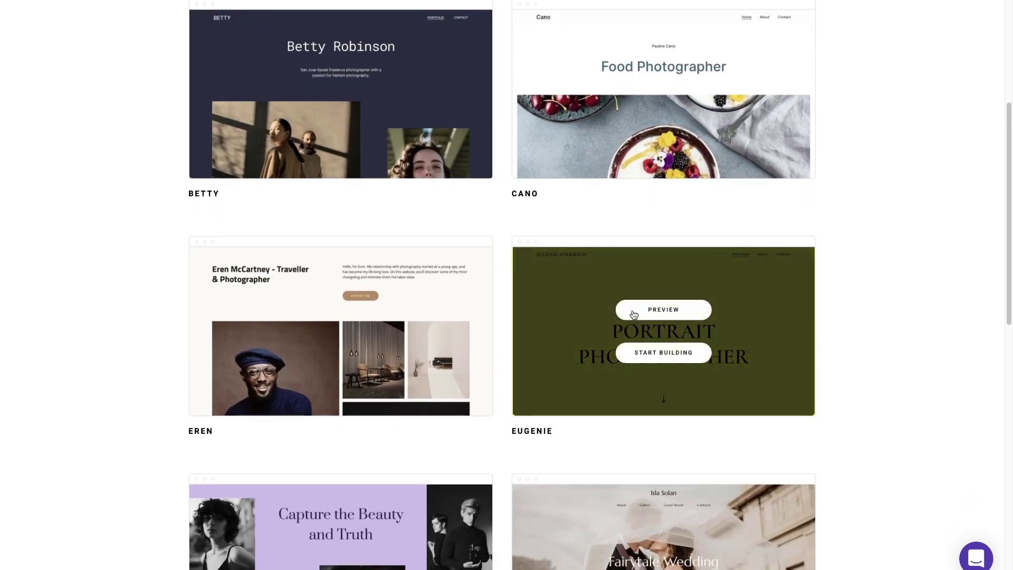
pyautogui.click(635, 315)
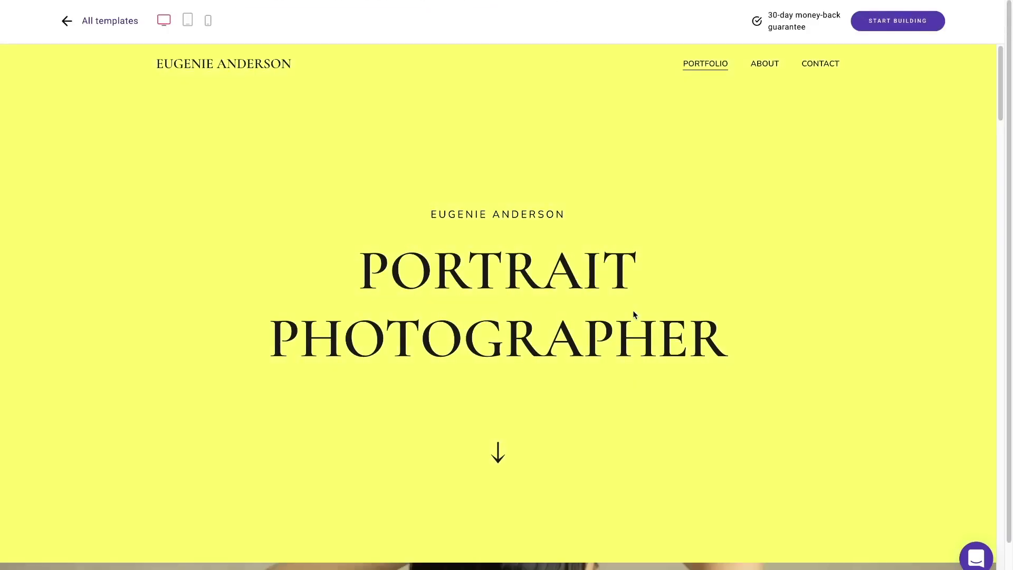
pyautogui.scroll(-3, 904, 172)
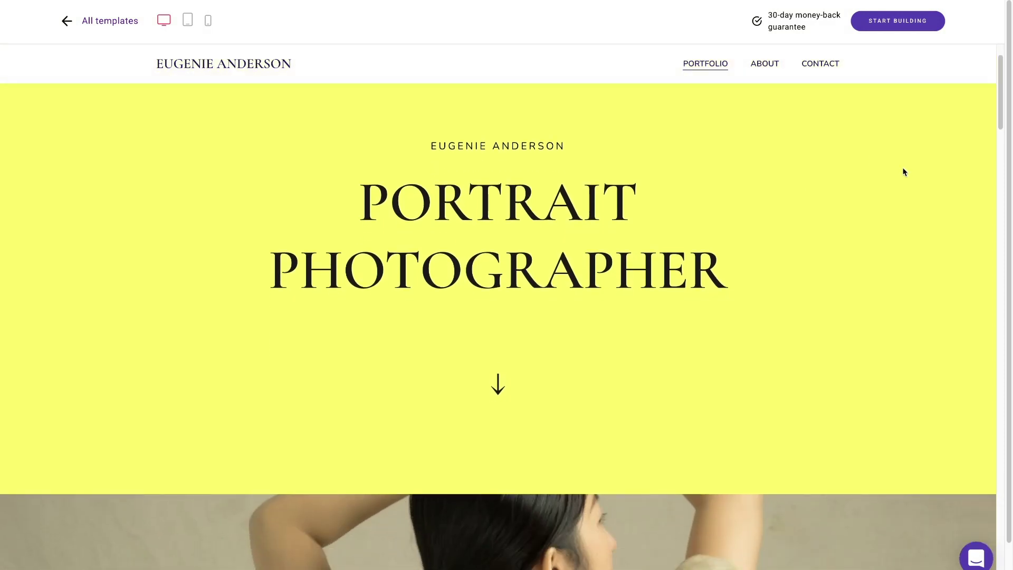
pyautogui.scroll(-2, 903, 172)
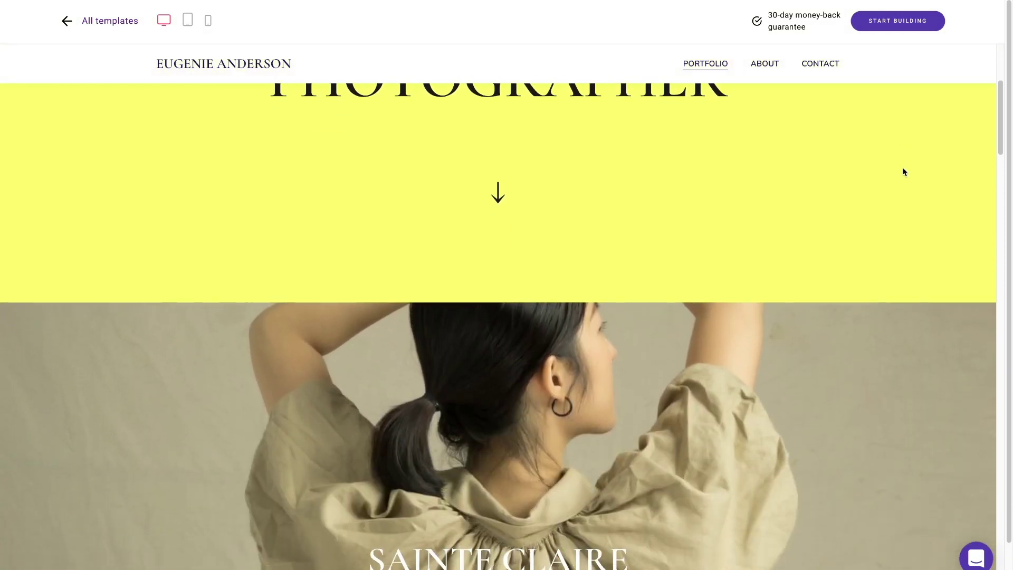
pyautogui.scroll(-2, 904, 172)
pyautogui.scroll(-5, 904, 172)
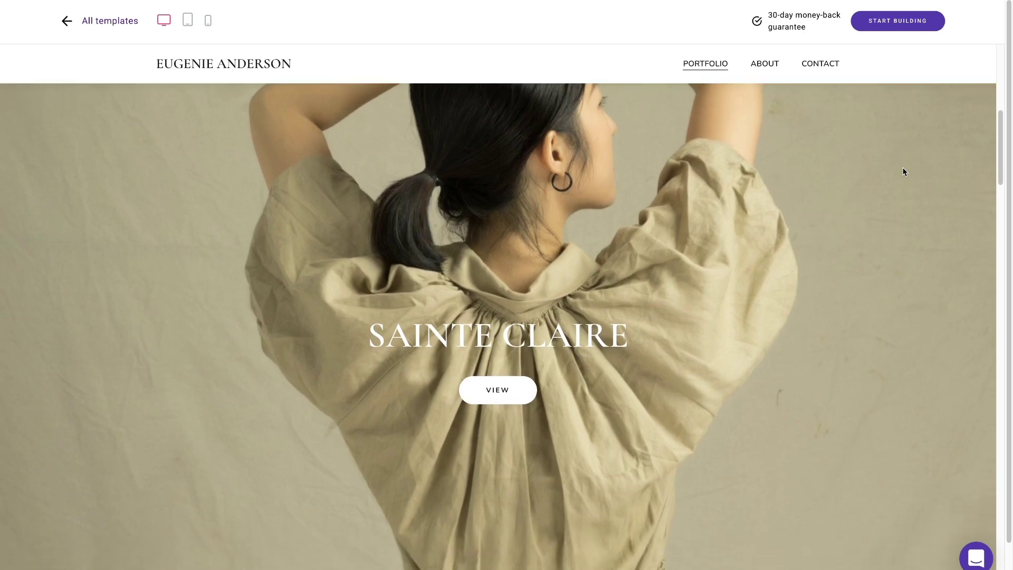
pyautogui.scroll(-4, 904, 172)
pyautogui.scroll(-2, 904, 171)
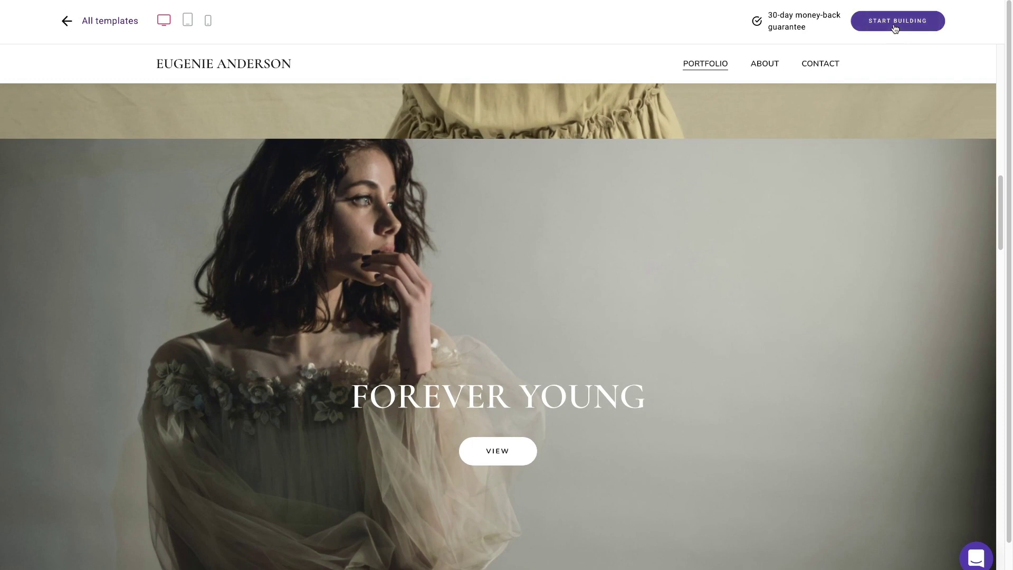
pyautogui.click(896, 29)
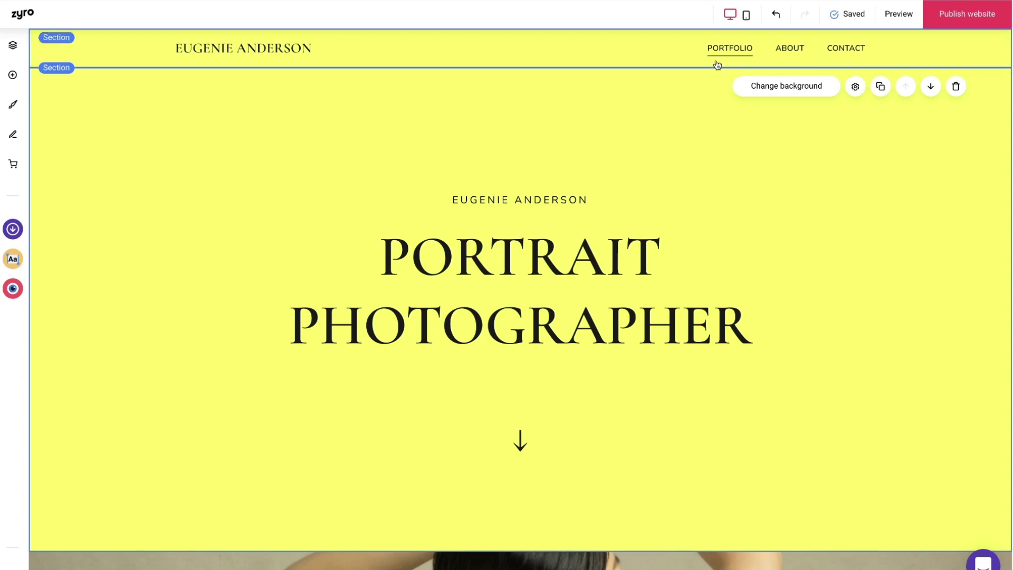
# Jump to the About and Contact sections via the nav, then back to the Portfolio hero
pyautogui.click(788, 48)
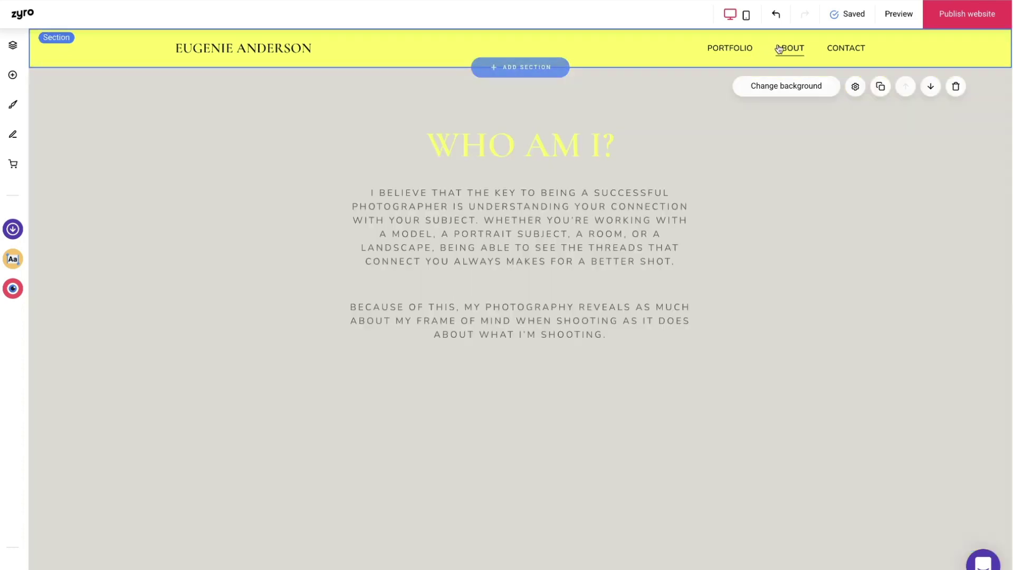
pyautogui.click(845, 48)
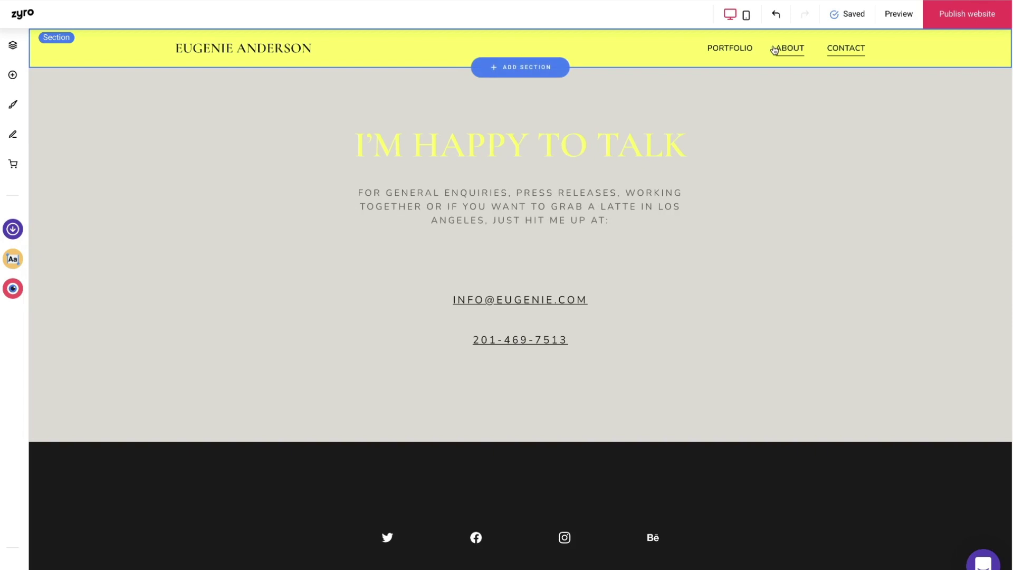
pyautogui.click(738, 51)
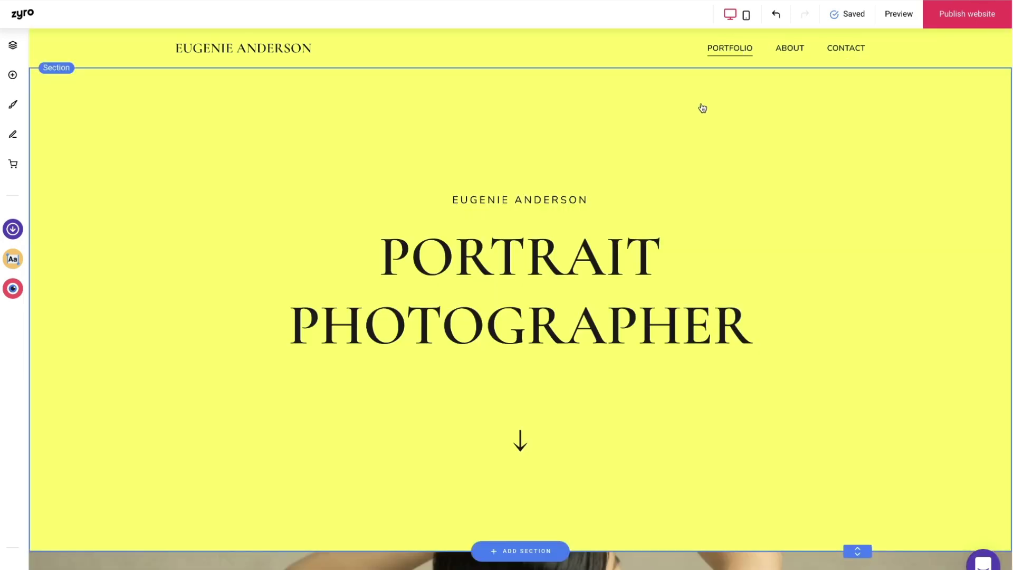
# Keep the header menu right-aligned, with 35 px item spacing and about 48 px padding
pyautogui.moveTo(657, 56)
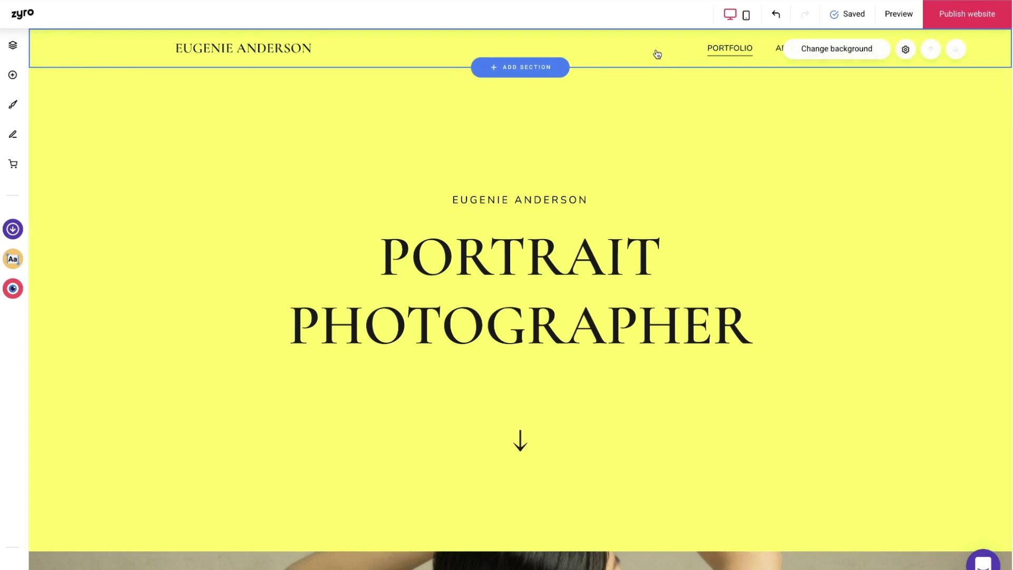
pyautogui.click(812, 51)
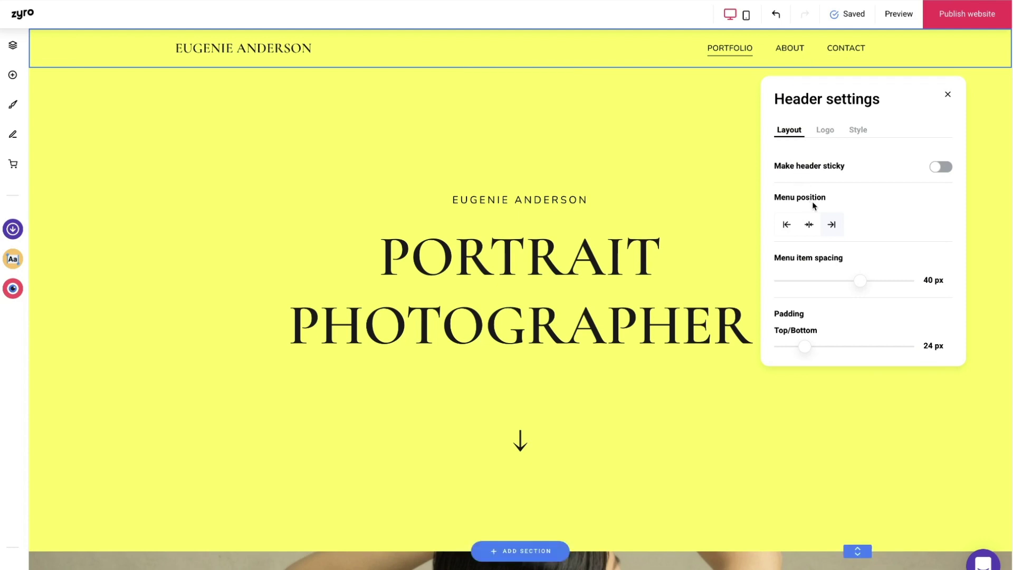
pyautogui.click(789, 225)
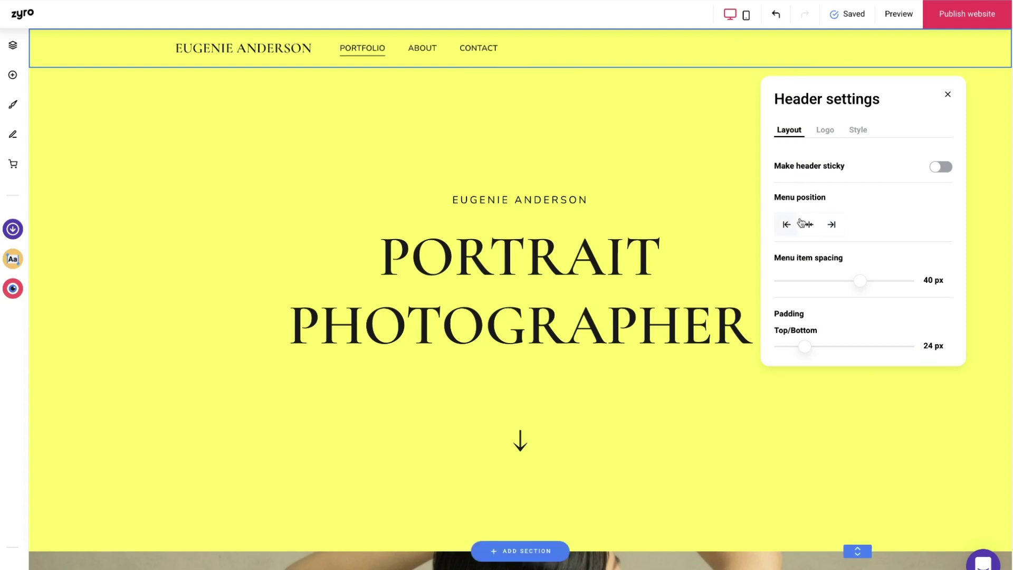
pyautogui.click(832, 224)
pyautogui.click(811, 226)
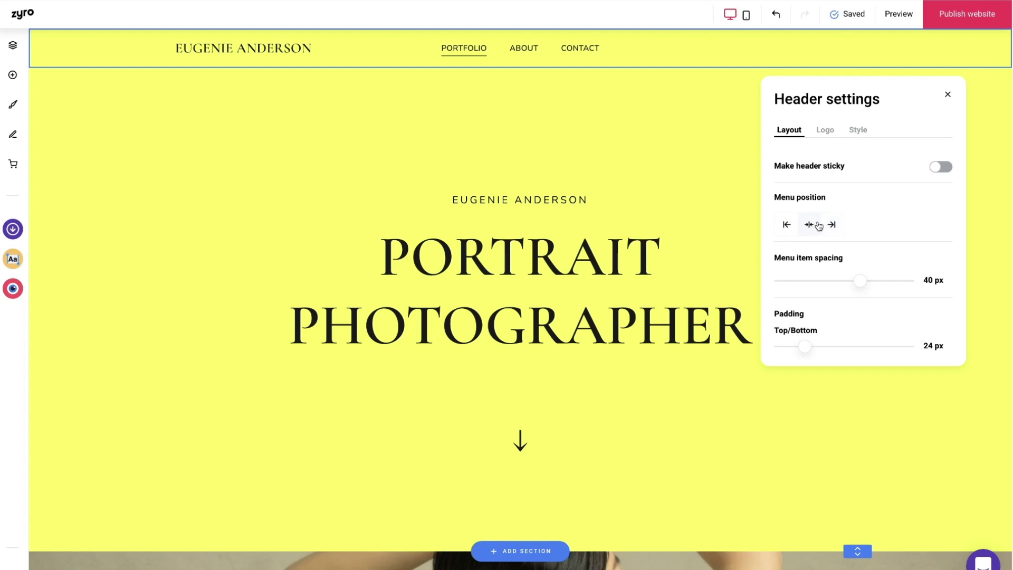
pyautogui.click(832, 225)
pyautogui.moveTo(860, 275)
pyautogui.mouseDown()
pyautogui.moveTo(816, 281)
pyautogui.moveTo(850, 281)
pyautogui.mouseUp()
pyautogui.moveTo(813, 342)
pyautogui.mouseDown()
pyautogui.moveTo(852, 344)
pyautogui.moveTo(826, 346)
pyautogui.mouseUp()
# Give the header a pale yellow background after trying two grey shades
pyautogui.click(856, 155)
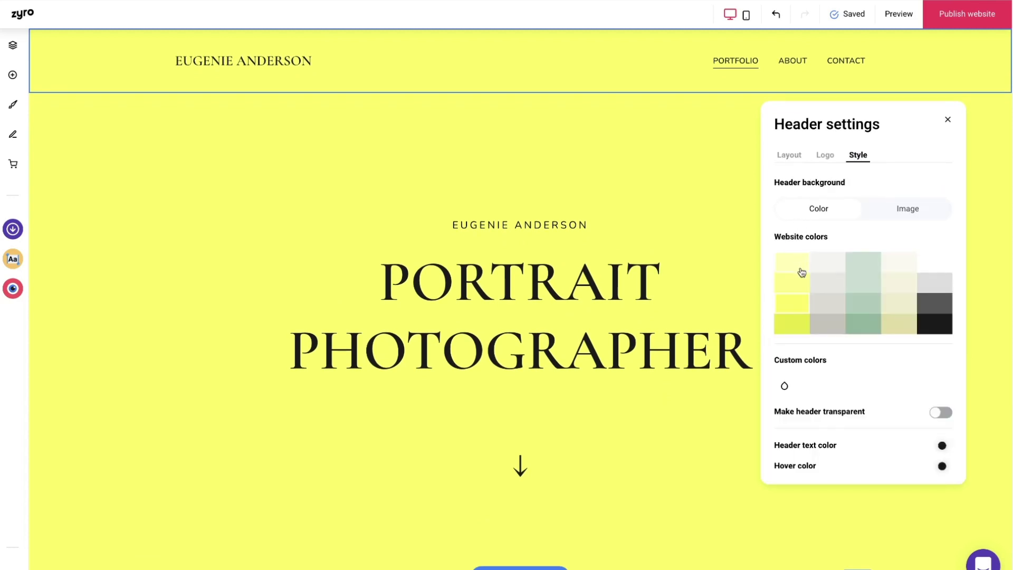
pyautogui.click(831, 307)
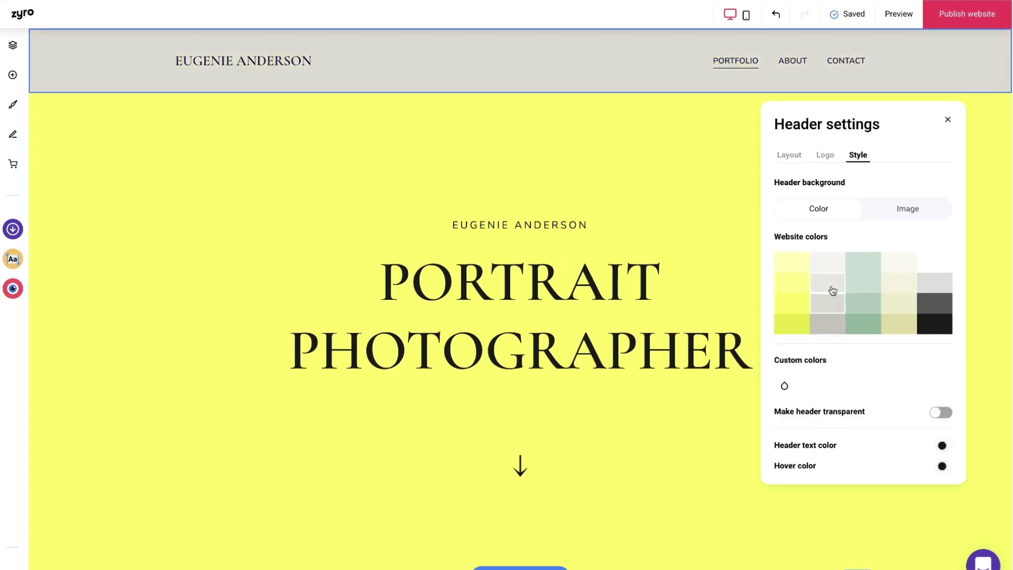
pyautogui.click(828, 288)
pyautogui.click(793, 288)
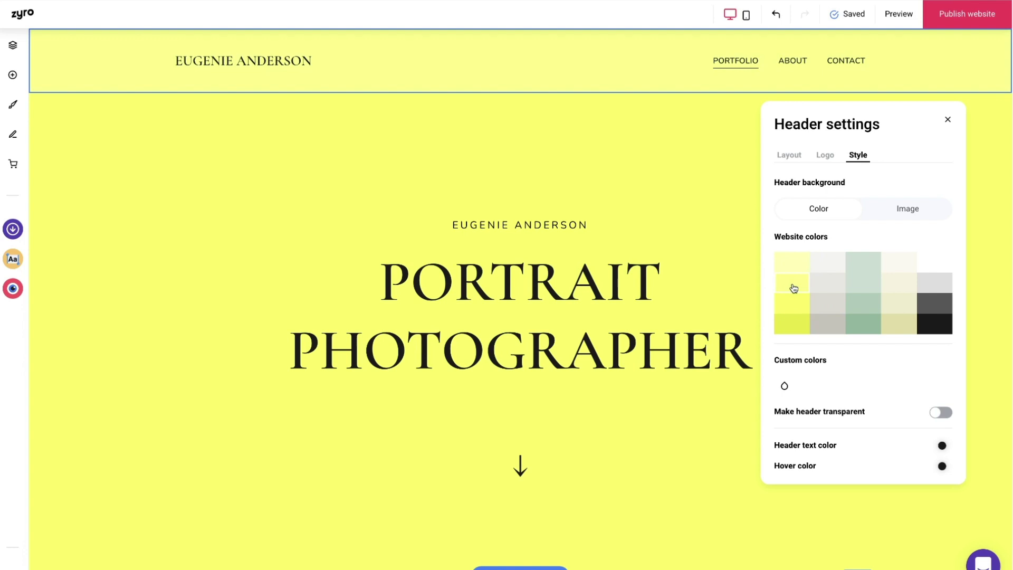
# Replace the header logo with a camera icon at 64 px wide and close the header settings
pyautogui.click(817, 159)
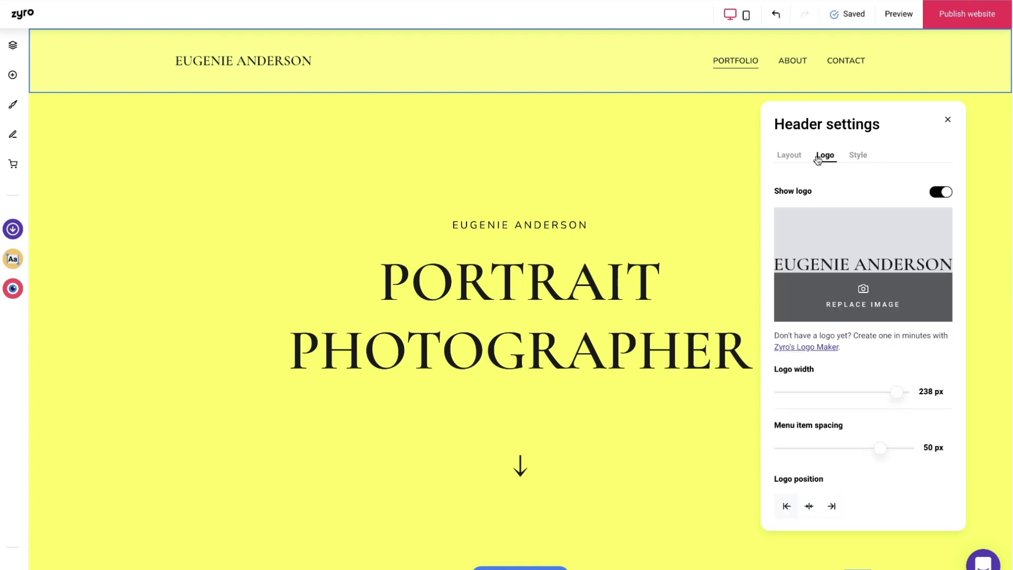
pyautogui.click(861, 300)
pyautogui.click(543, 382)
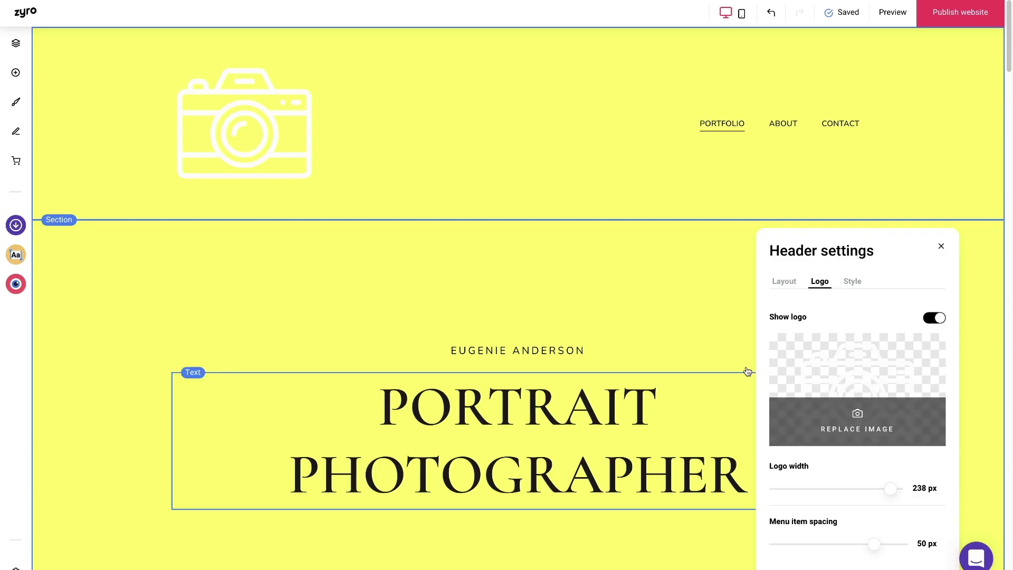
pyautogui.moveTo(891, 488); pyautogui.dragTo(782, 492)
pyautogui.click(705, 468)
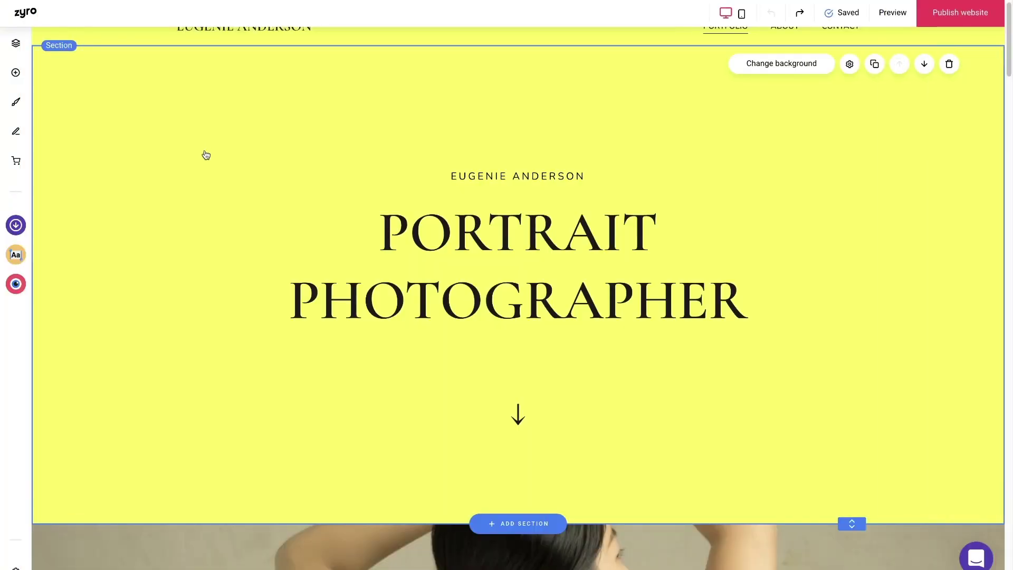
# Select the hero's name text, Portrait Photographer heading, down-arrow and yellow section in turn
pyautogui.click(452, 165)
pyautogui.click(462, 213)
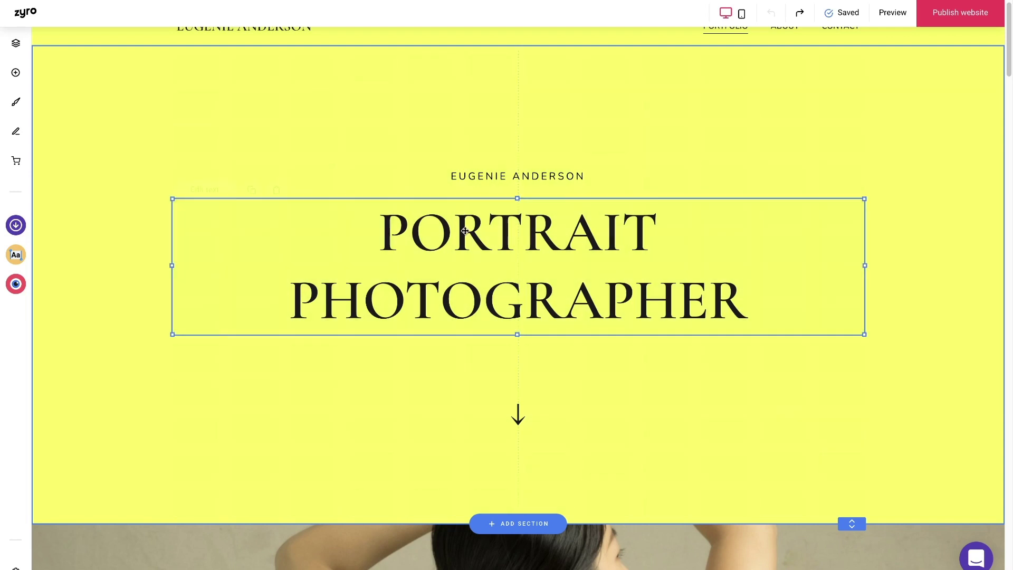
pyautogui.click(521, 408)
pyautogui.click(522, 408)
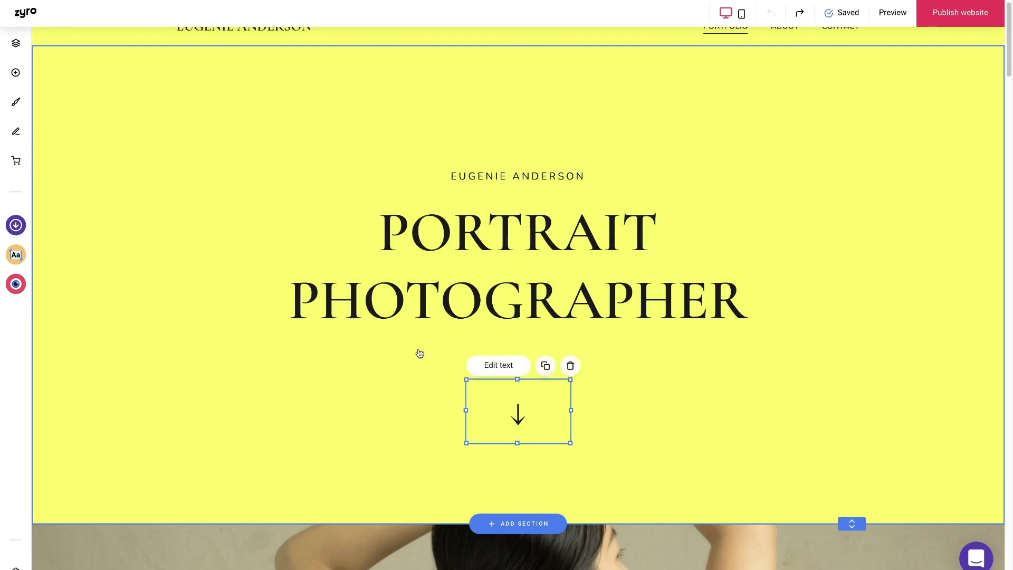
pyautogui.click(269, 164)
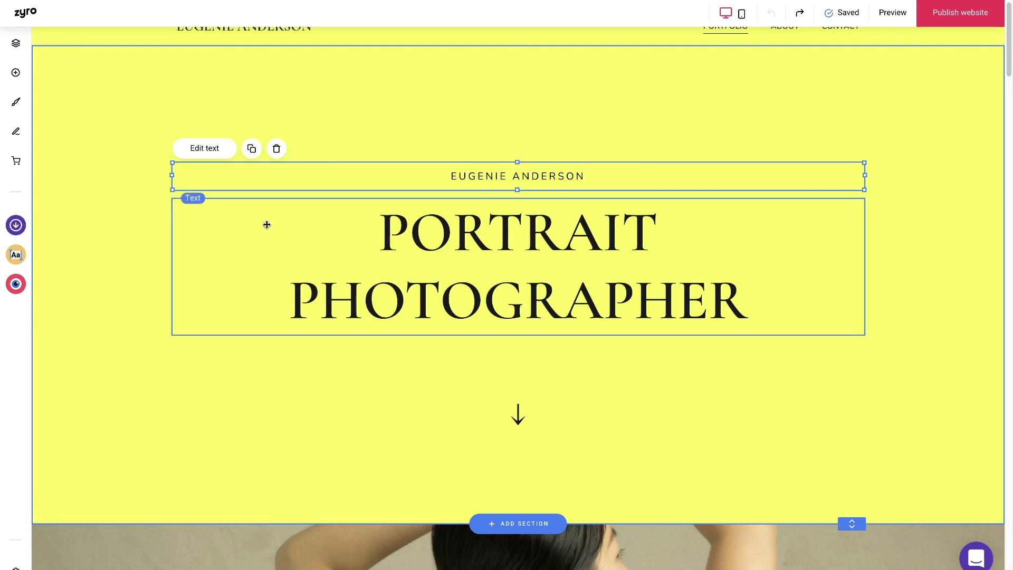
pyautogui.click(337, 129)
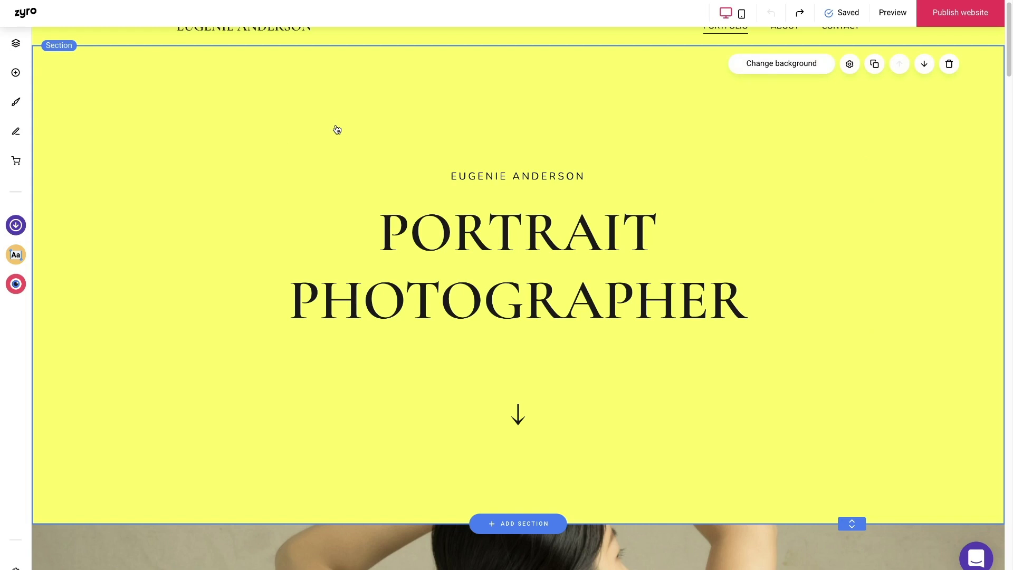
# Try Heading 3, grey-green, alignment and italic on the name, undo them, then type a placeholder name
pyautogui.click(466, 174)
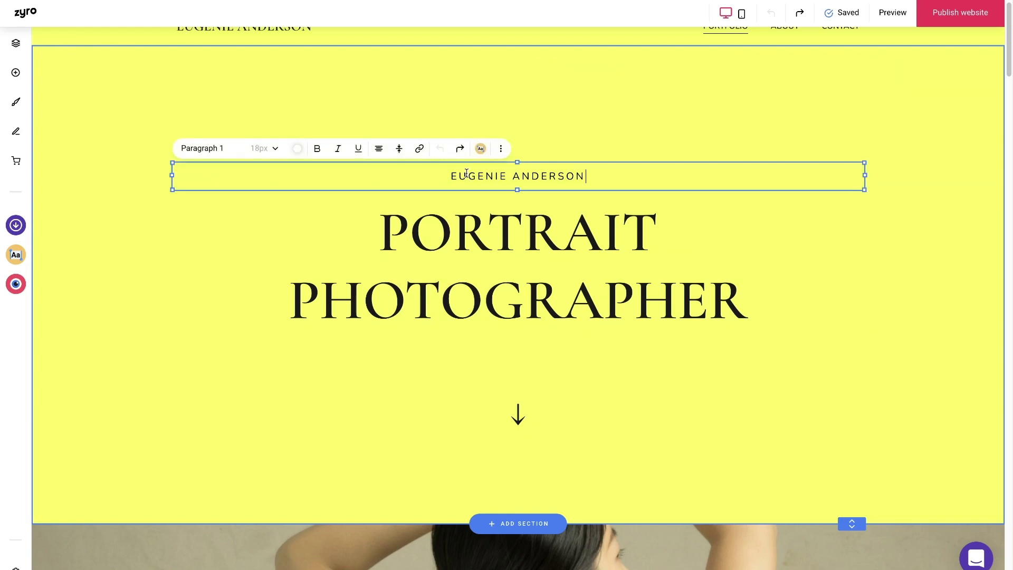
pyautogui.tripleClick(466, 173)
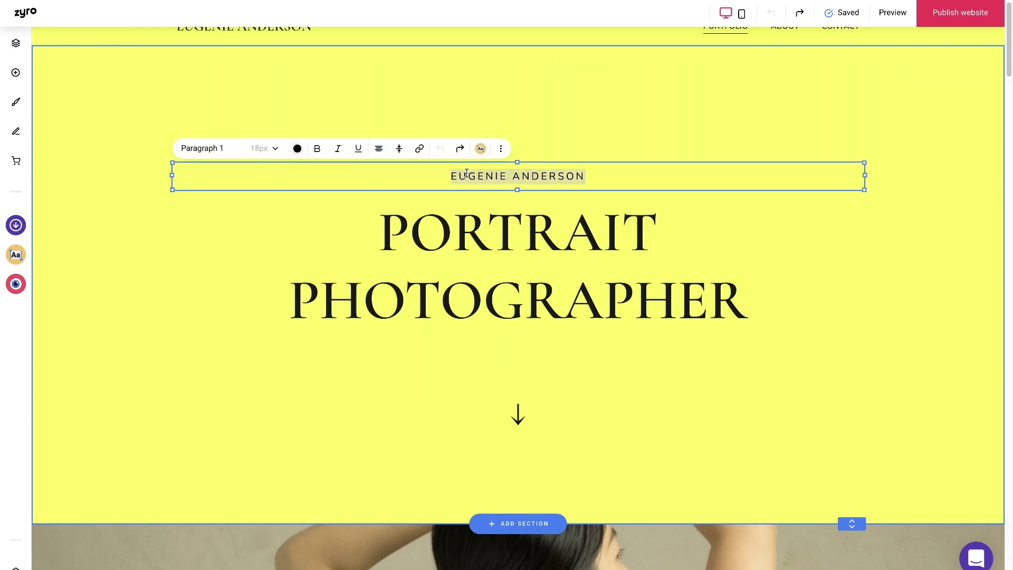
pyautogui.click(253, 149)
pyautogui.click(264, 216)
pyautogui.click(297, 157)
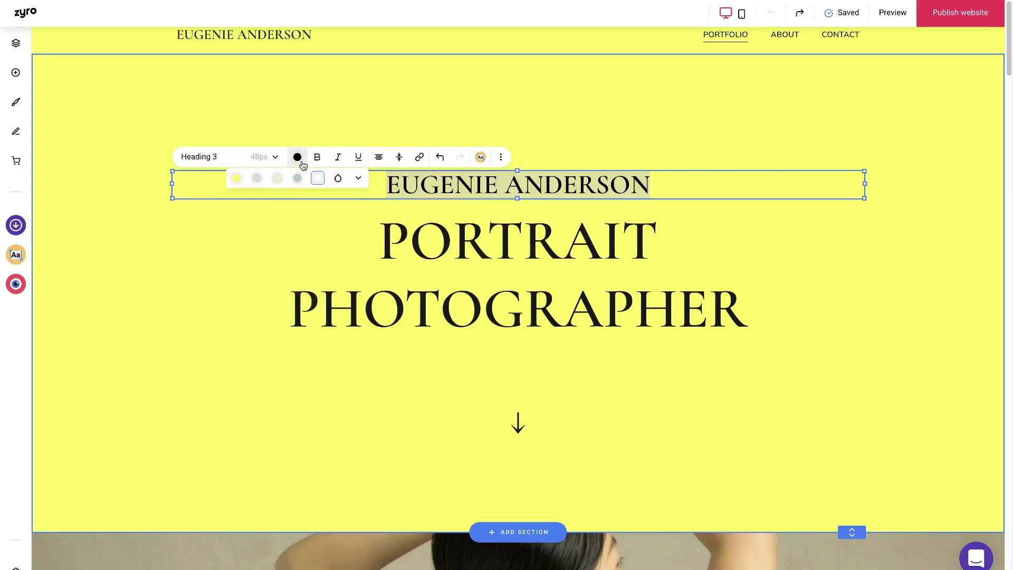
pyautogui.click(297, 178)
pyautogui.click(379, 157)
pyautogui.click(424, 180)
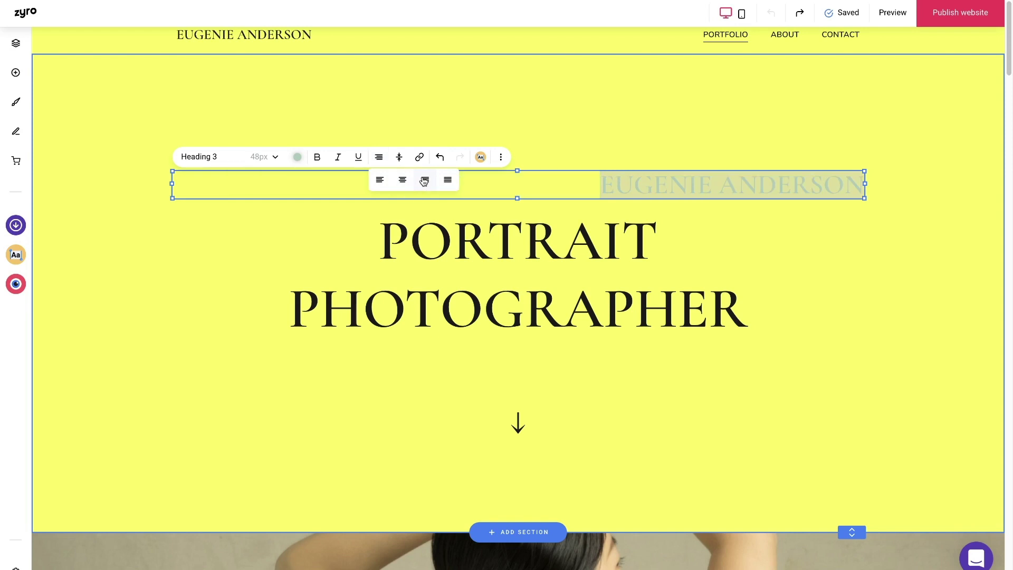
pyautogui.click(403, 180)
pyautogui.click(338, 159)
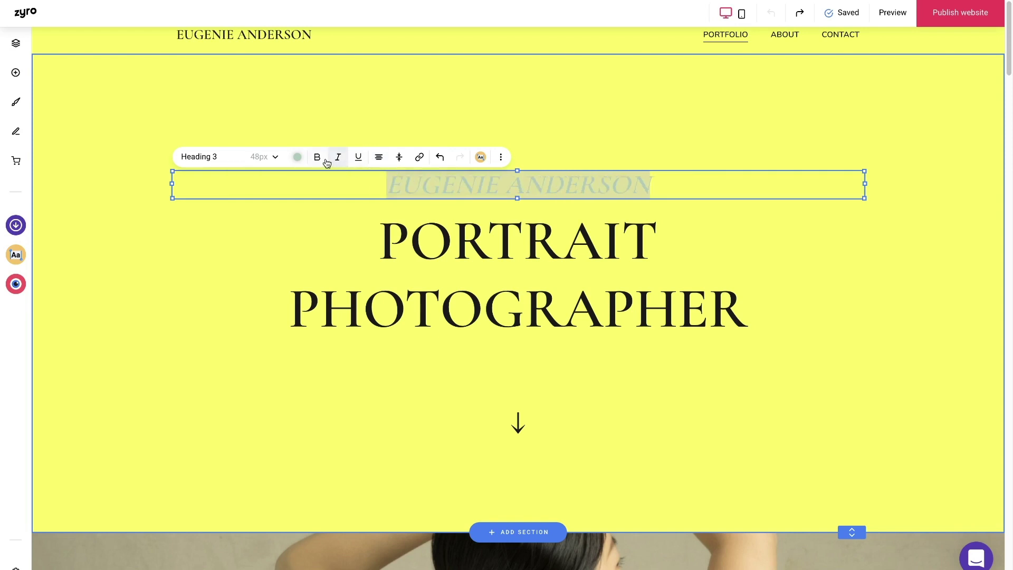
pyautogui.hotkey('ctrl', 'z')
pyautogui.hotkey('ctrl', 'z')
pyautogui.hotkey('ctrl', 'z')
pyautogui.hotkey('ctrl', 'z')
pyautogui.hotkey('ctrl', 'z')
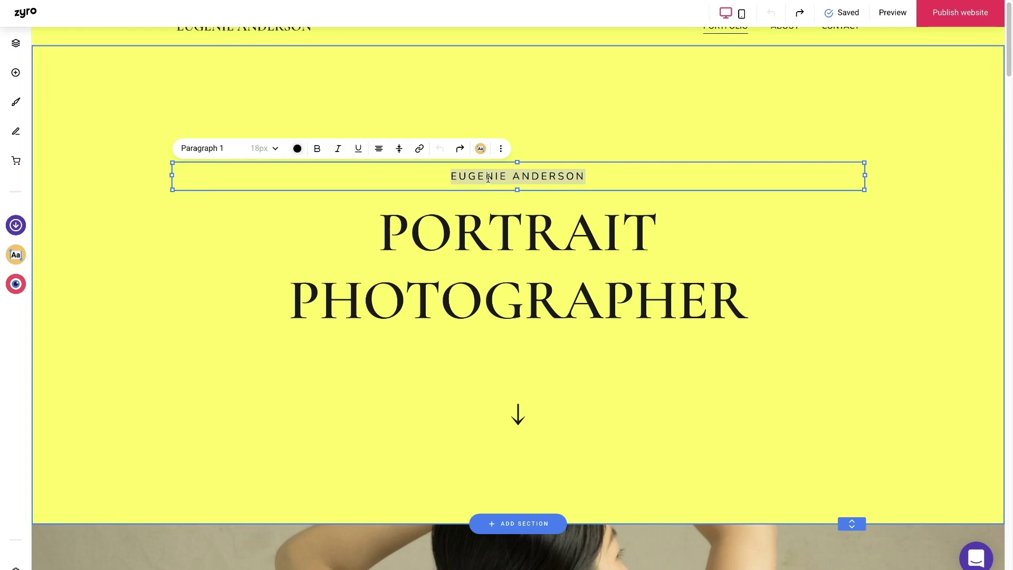
pyautogui.write('JANE DOE')
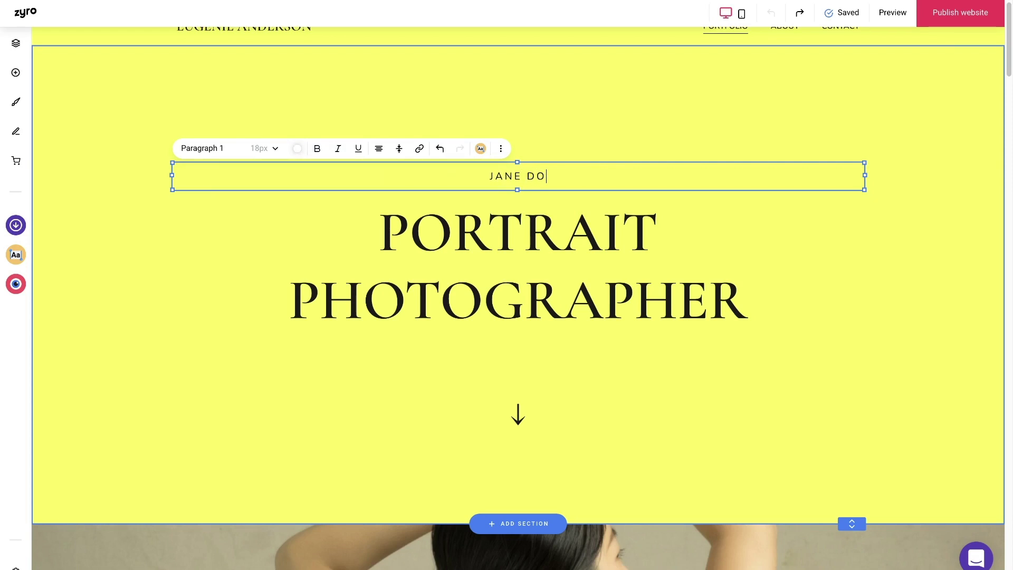
# Finish the name edit, scroll down past Sainte Claire, and select the Forever Young section
pyautogui.click(167, 359)
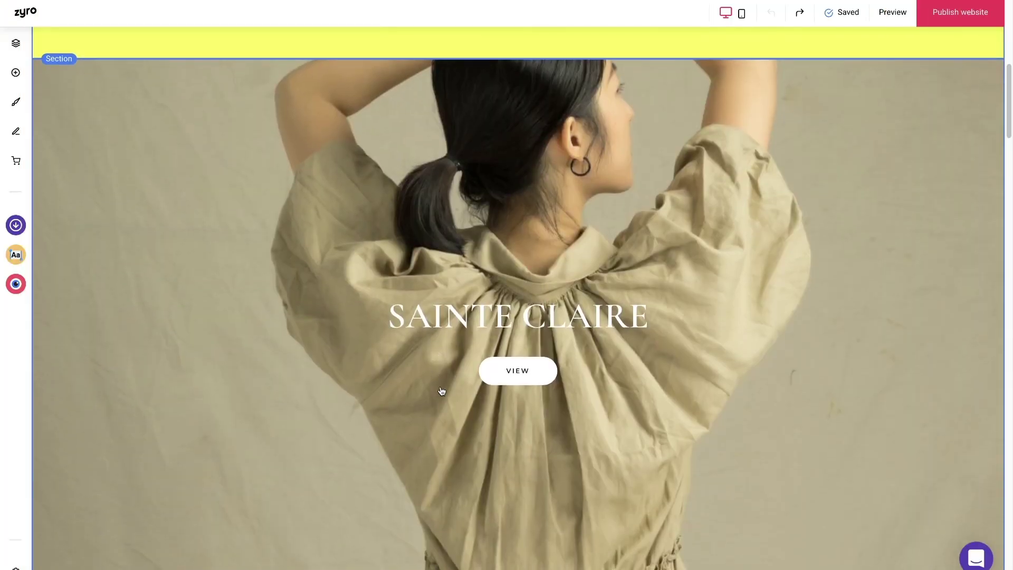
pyautogui.scroll(-2, 442, 391)
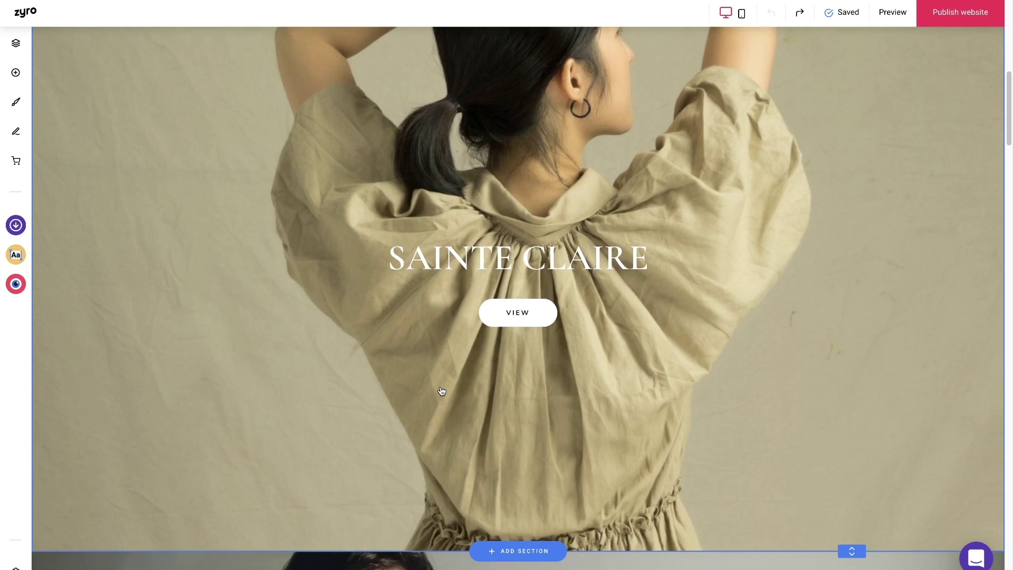
pyautogui.scroll(-5, 442, 391)
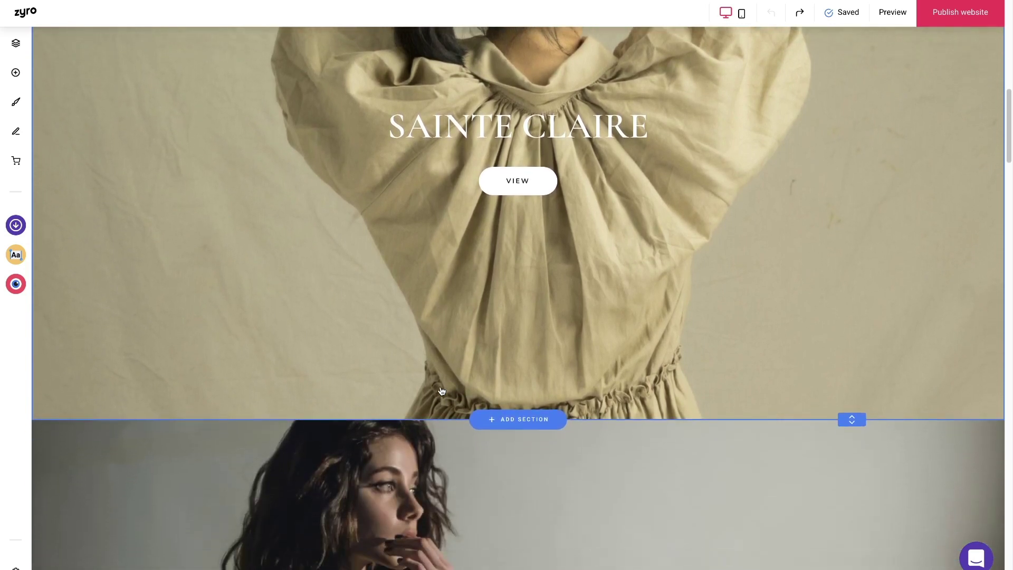
pyautogui.scroll(-5, 442, 391)
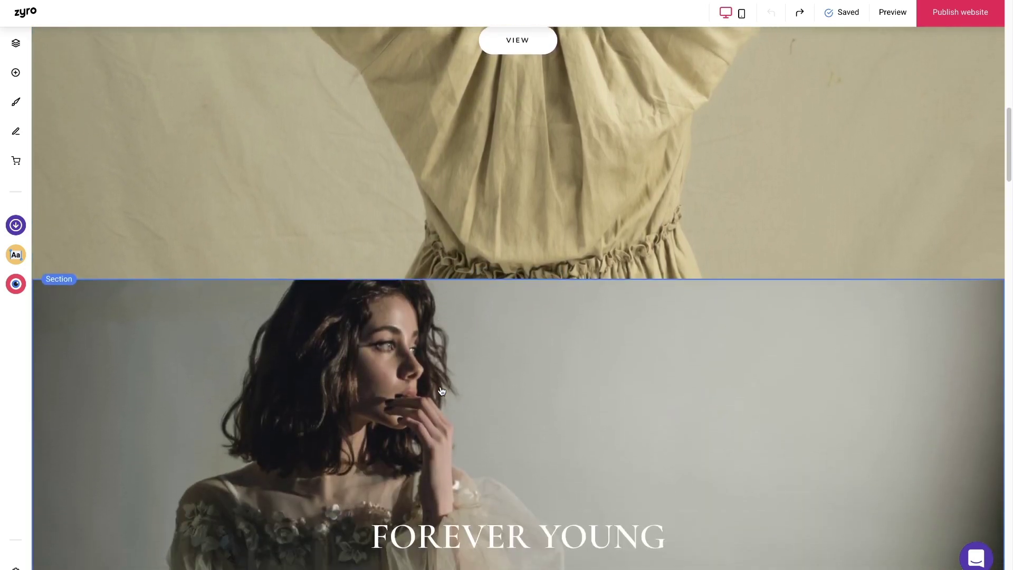
pyautogui.scroll(-5, 442, 391)
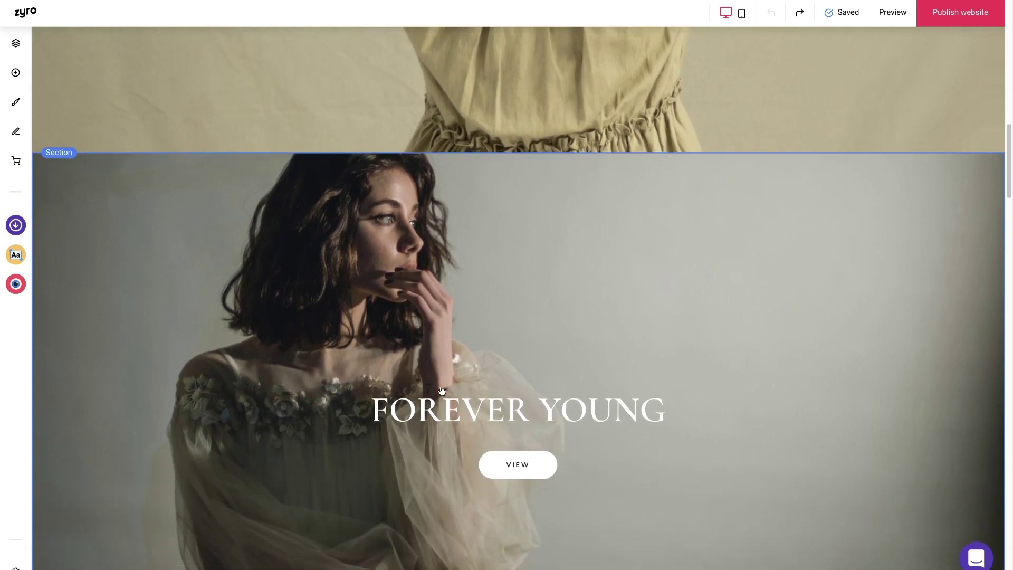
pyautogui.scroll(-5, 440, 388)
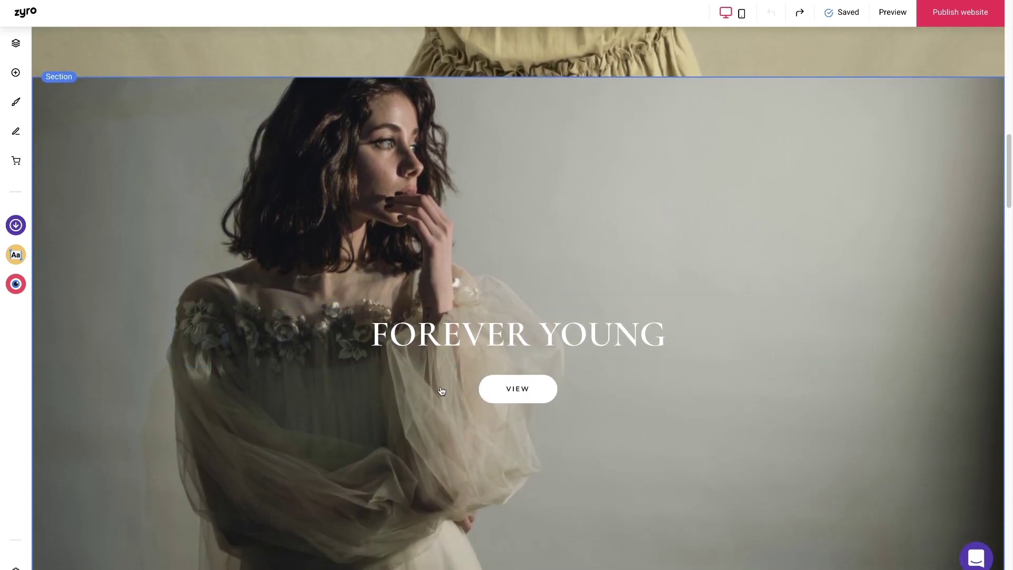
pyautogui.scroll(1, 442, 391)
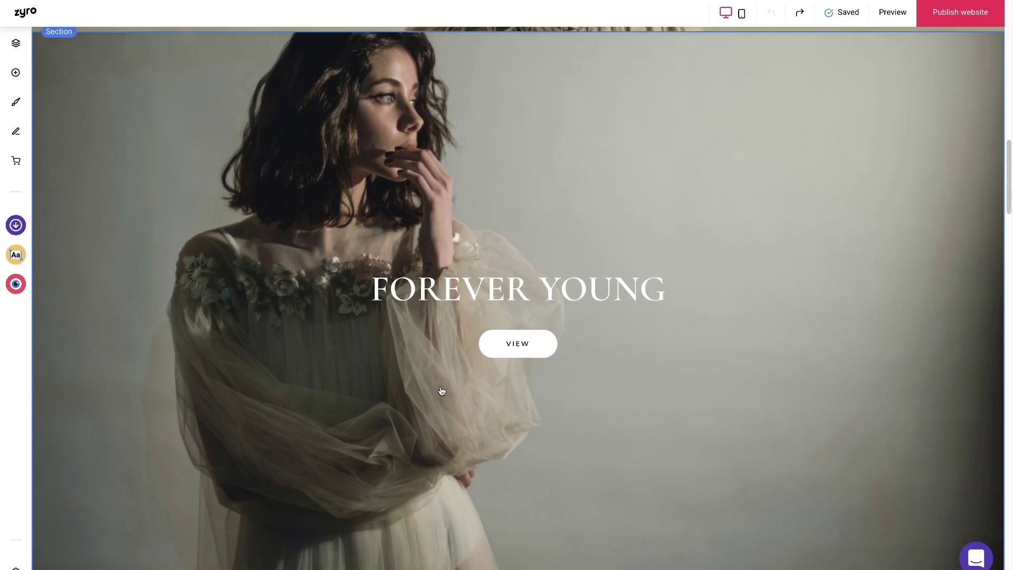
pyautogui.click(490, 343)
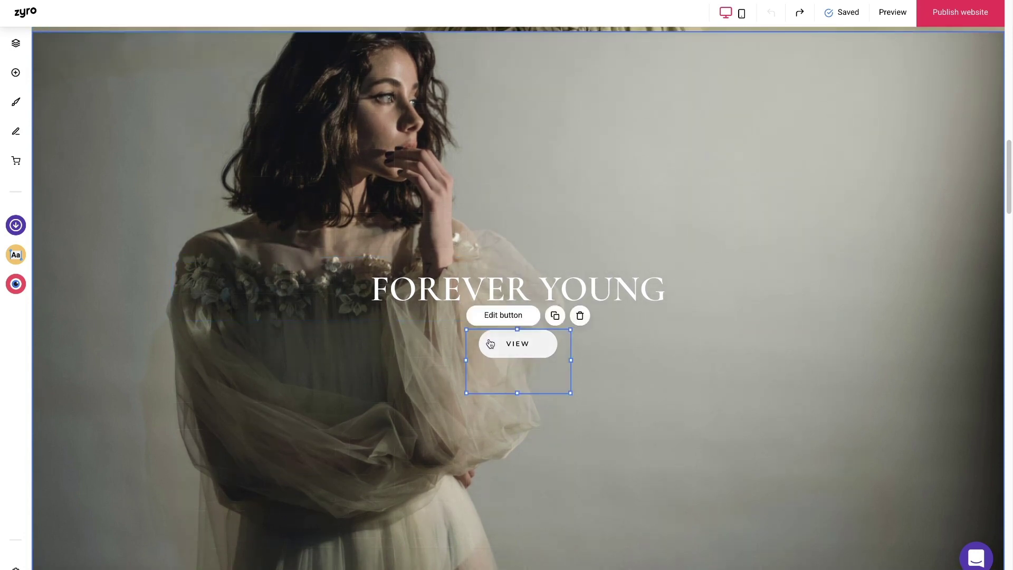
pyautogui.click(739, 150)
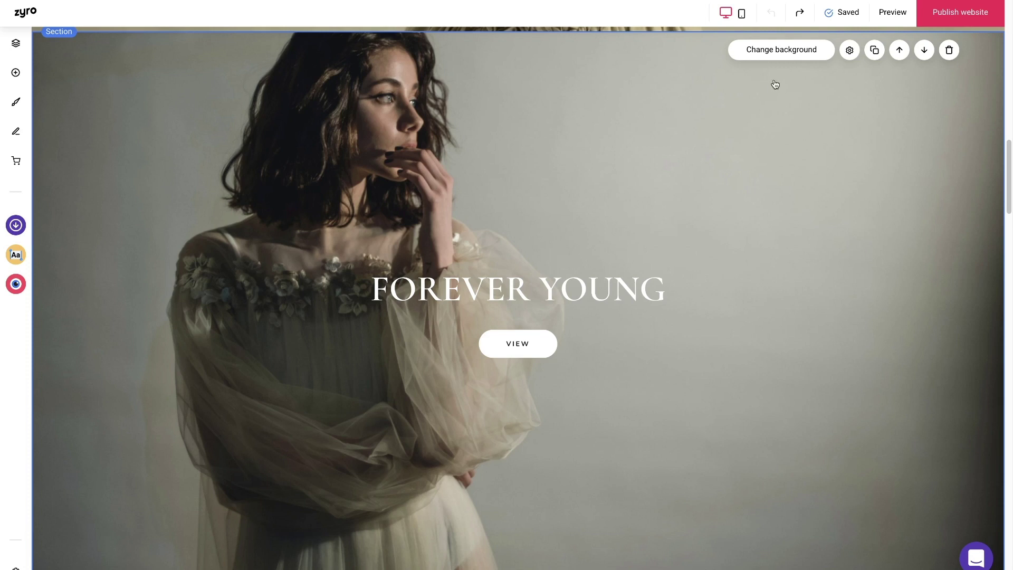
# Upload camera.jpeg through the Forever Young section's background Replace image option
pyautogui.click(785, 55)
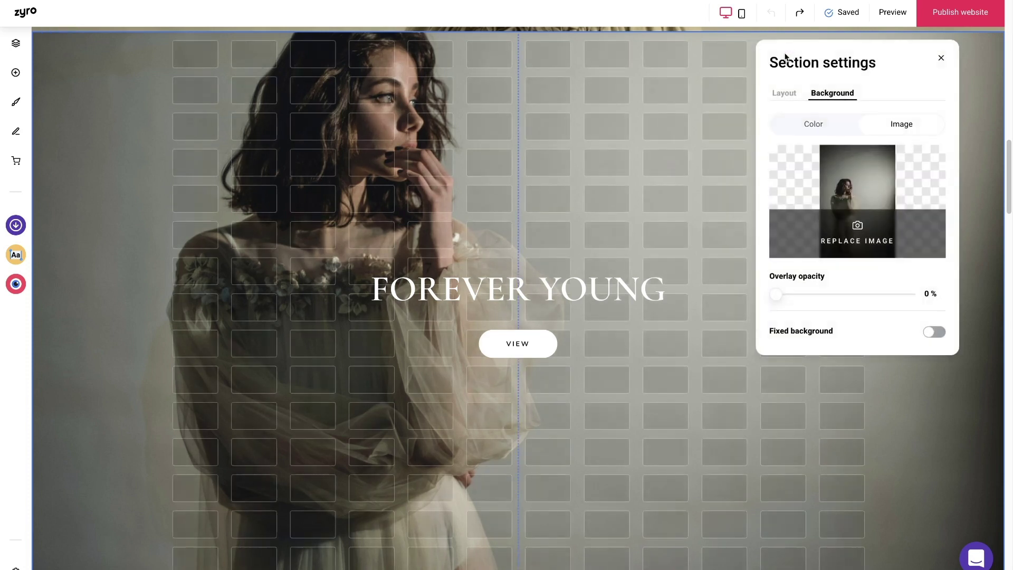
pyautogui.click(837, 184)
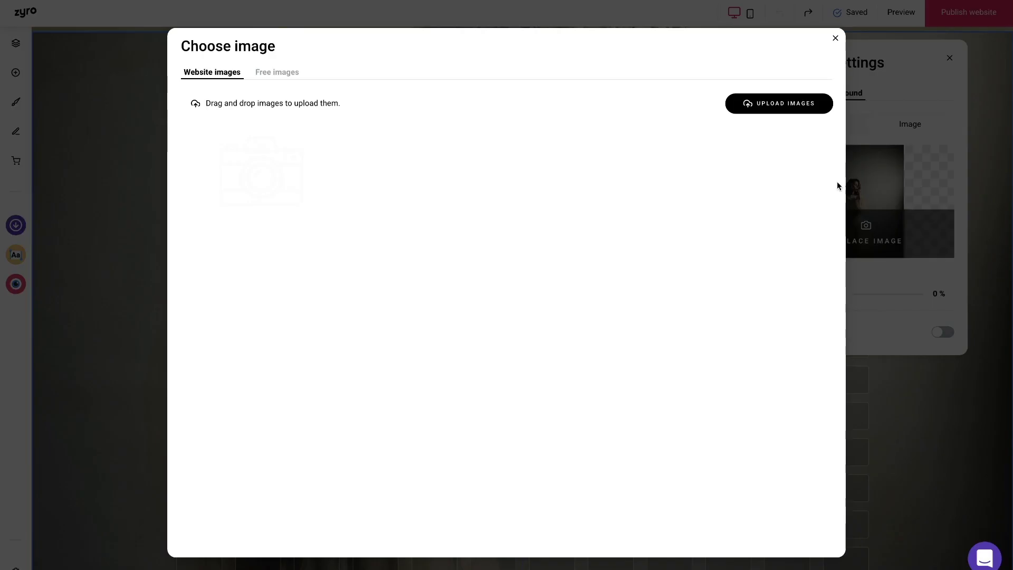
pyautogui.click(778, 103)
pyautogui.click(468, 341)
pyautogui.click(678, 367)
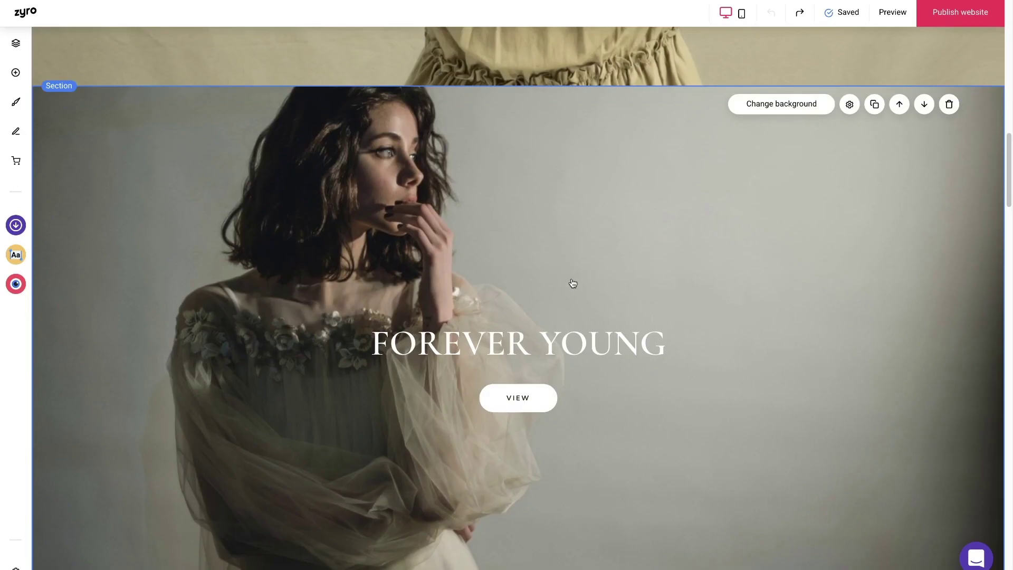
# Add a section using the first Images gallery layout above Forever Young
pyautogui.moveTo(543, 66)
pyautogui.click(534, 84)
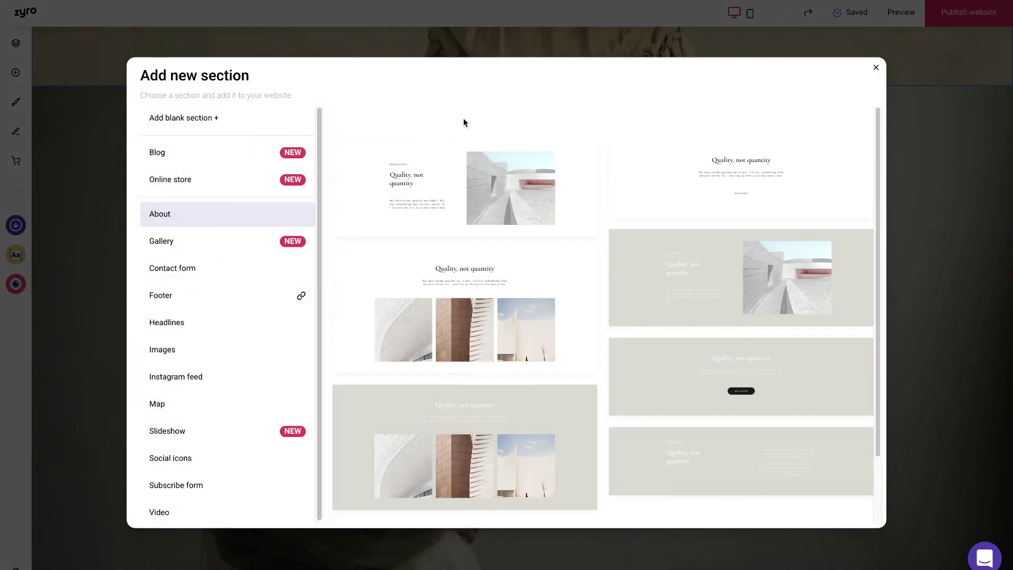
pyautogui.click(194, 354)
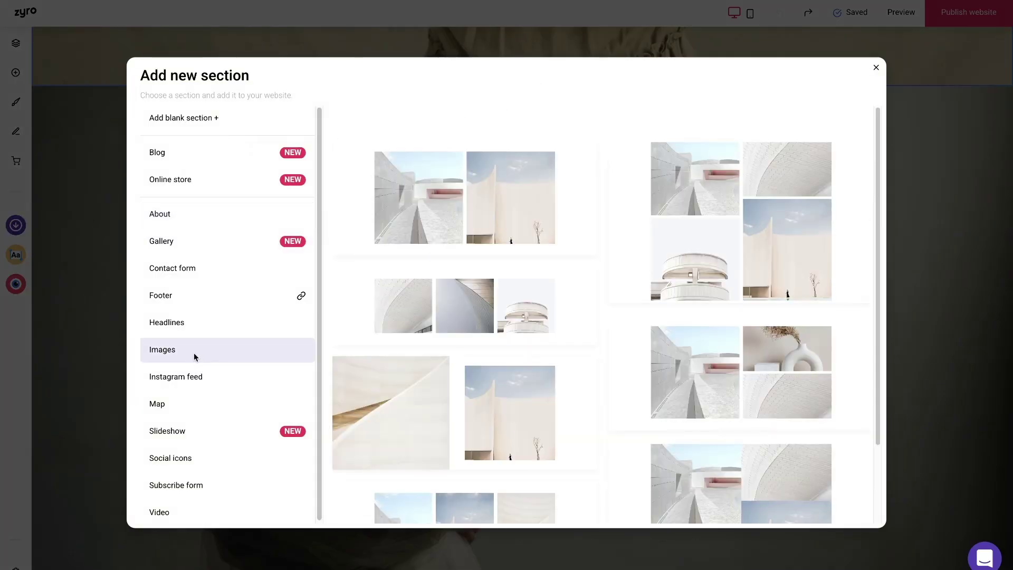
pyautogui.click(438, 214)
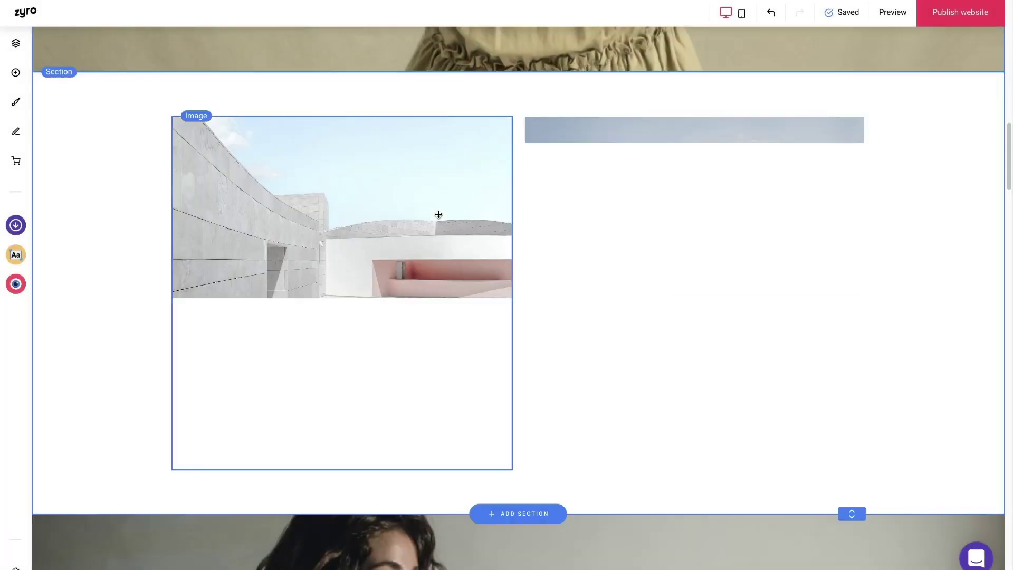
# Duplicate the Forever Young section and type 'RDINARY MATERIAL' into its title
pyautogui.scroll(-6, 439, 216)
pyautogui.scroll(-1, 439, 217)
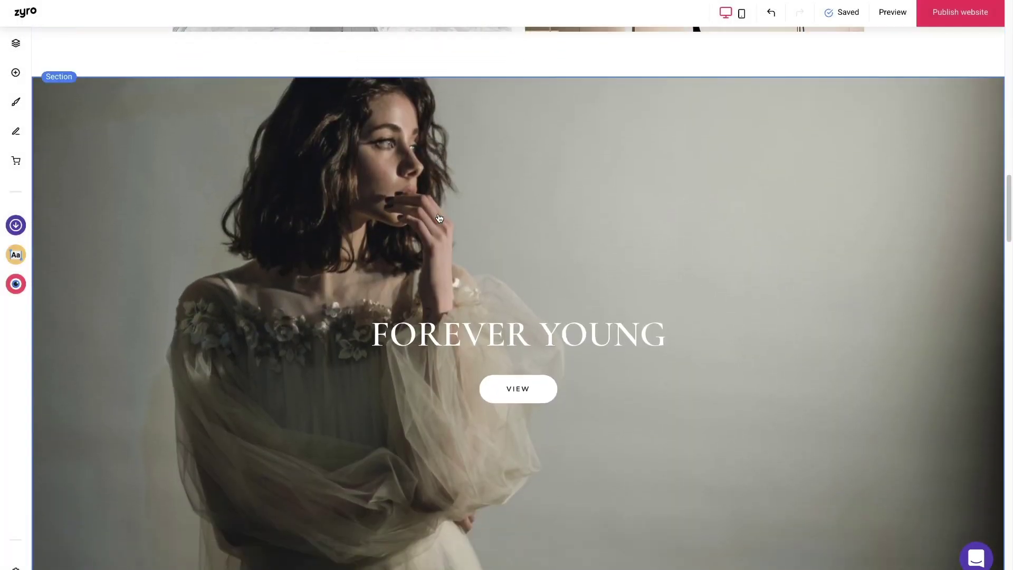
pyautogui.moveTo(934, 112)
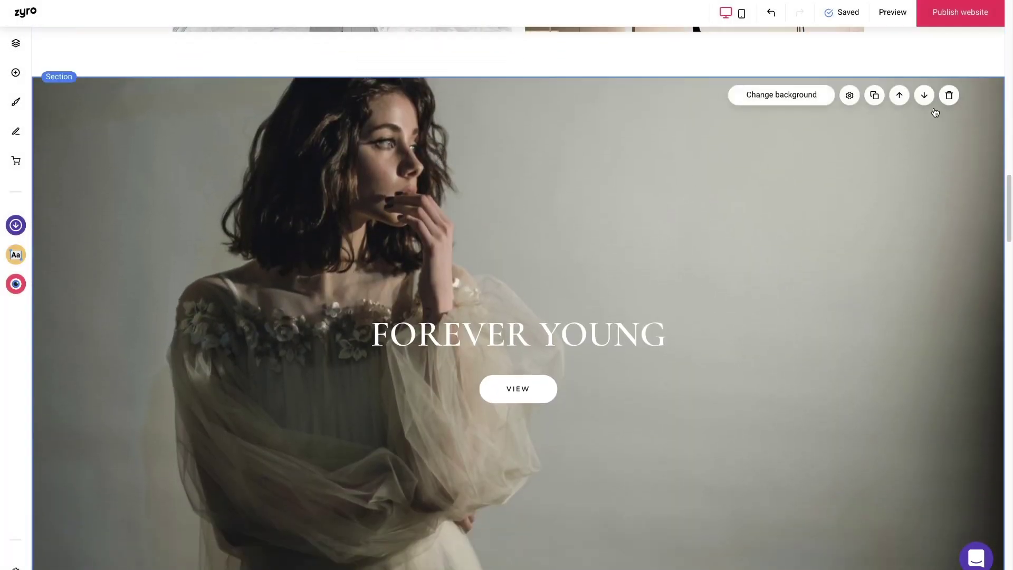
pyautogui.click(873, 95)
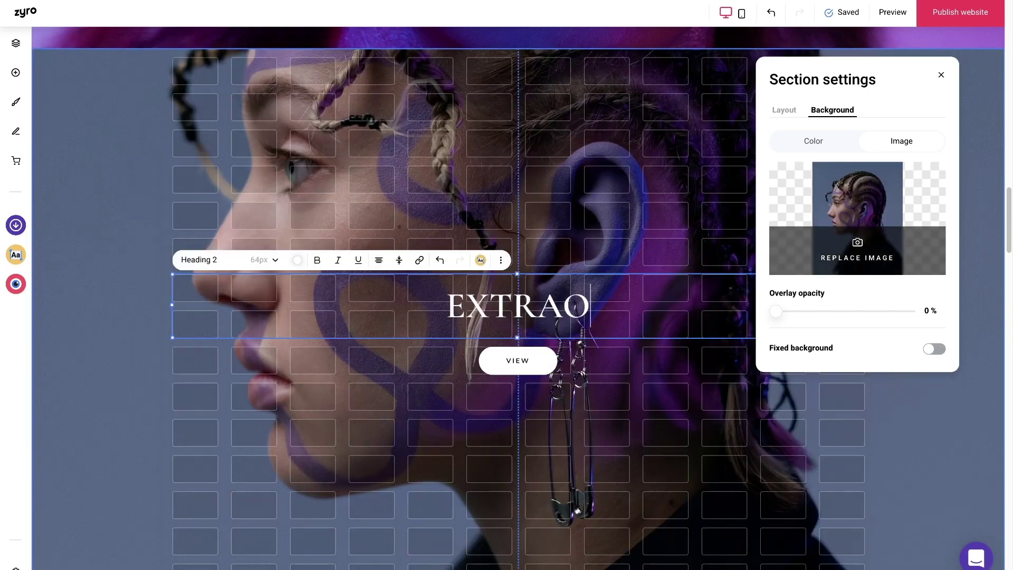
pyautogui.write('RDINARY MATERIAL')
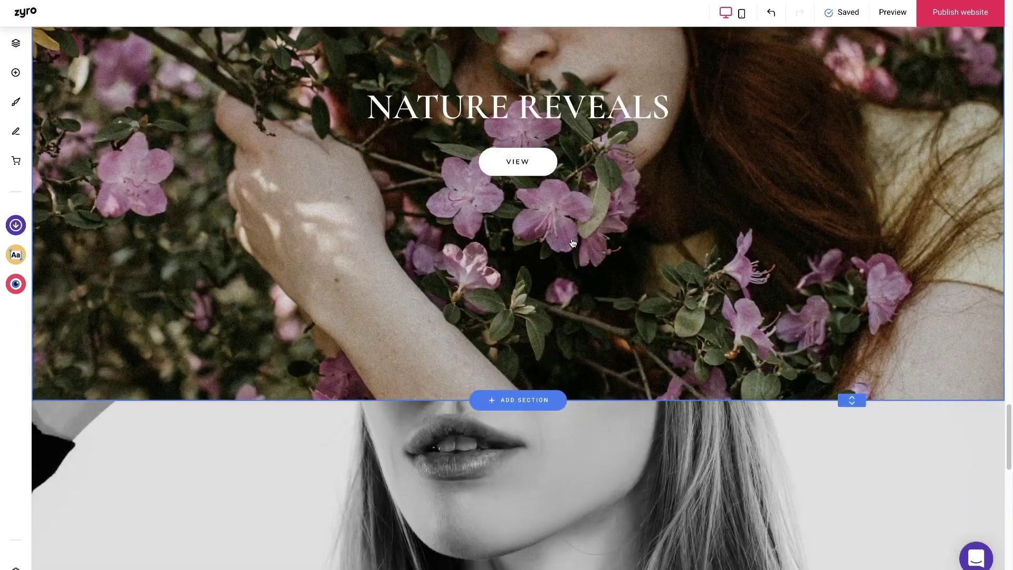
# Below the yellow hero, open the new-section choices and browse the Slideshow designs
pyautogui.scroll(-7, 684, 215)
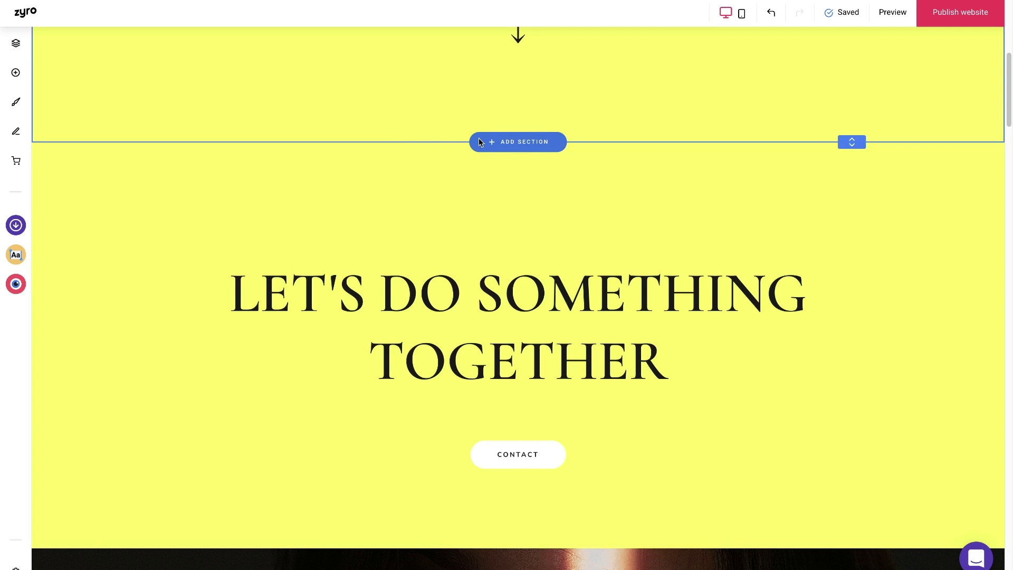
pyautogui.click(479, 142)
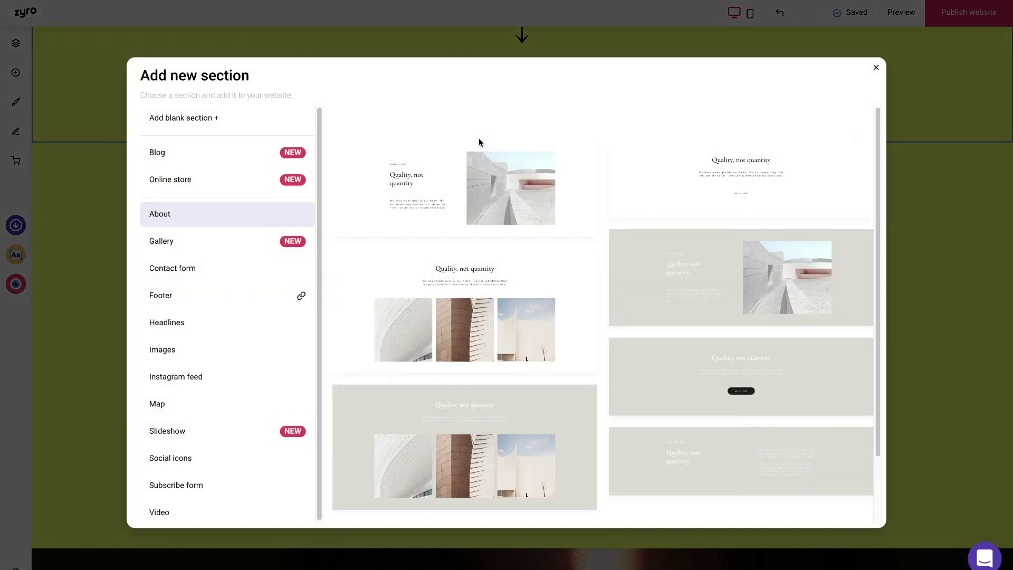
pyautogui.click(224, 431)
pyautogui.scroll(-3, 438, 363)
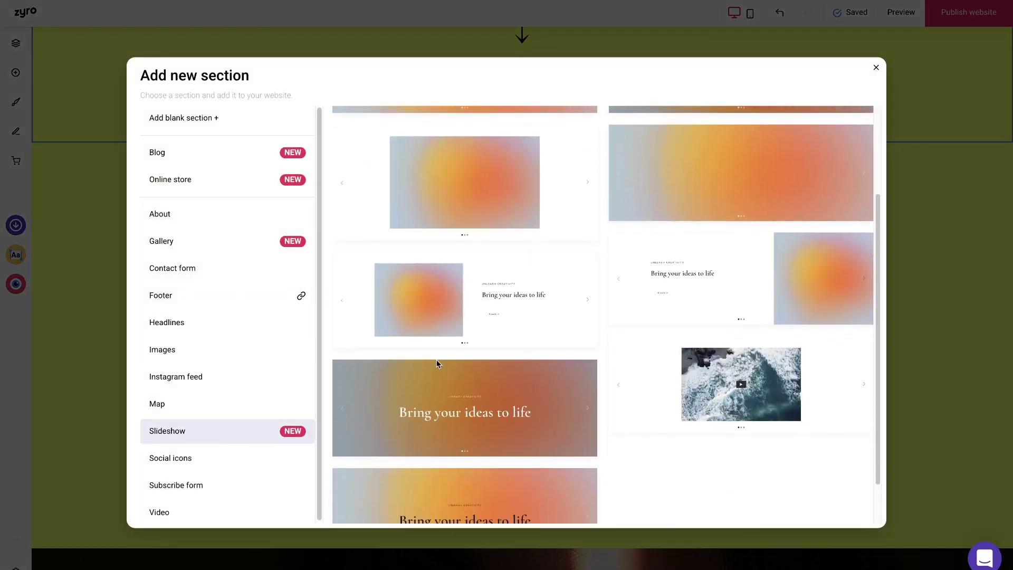
pyautogui.scroll(-1, 436, 363)
# Insert the gradient slideshow, then give slide 1 a B&W portrait and text '2021 SPRING' / 'B&W EDITION'
pyautogui.click(451, 349)
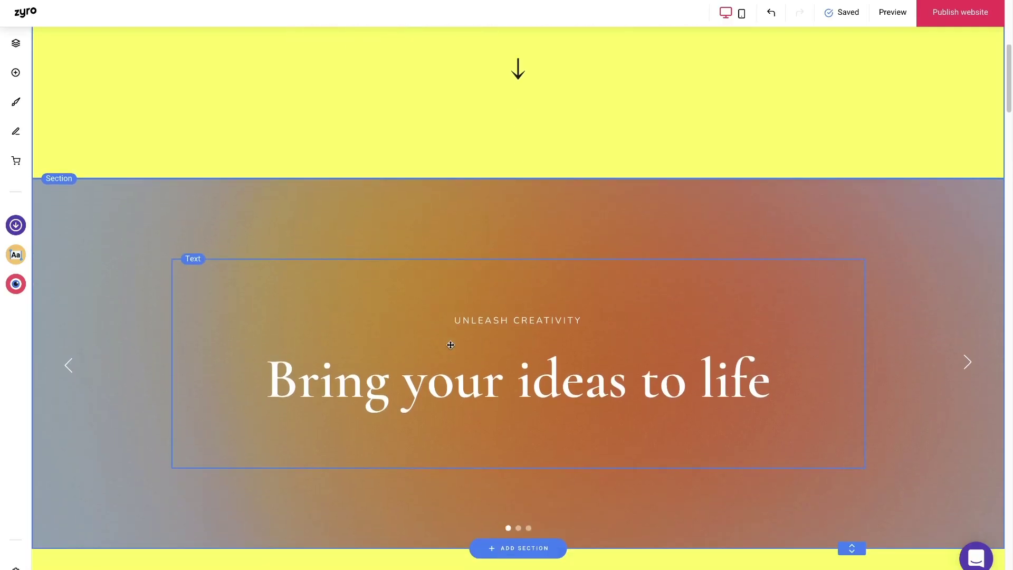
pyautogui.click(794, 159)
pyautogui.click(783, 292)
pyautogui.click(258, 509)
pyautogui.click(746, 357)
pyautogui.tripleClick(518, 278)
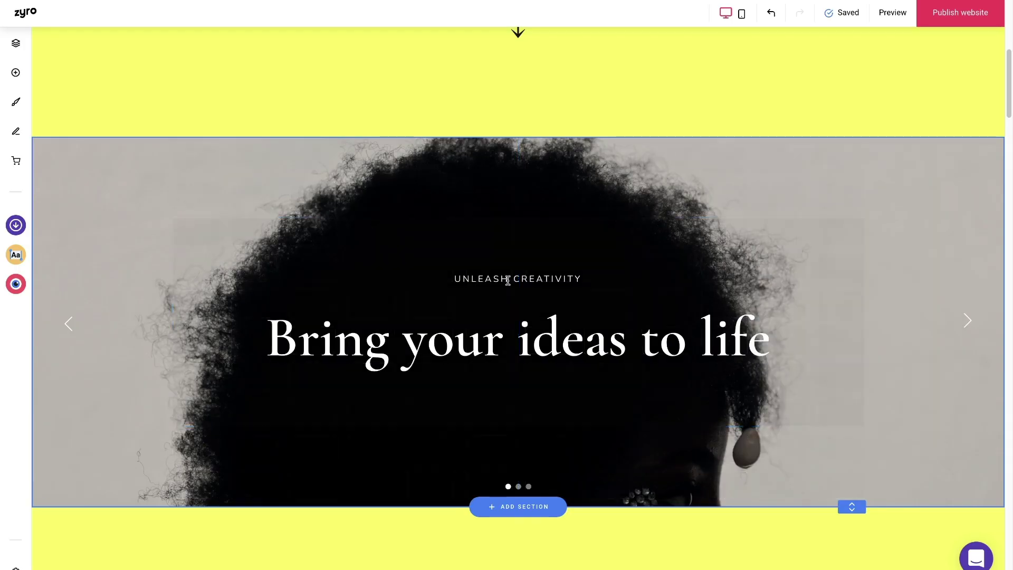
pyautogui.write('2021 SPRING')
pyautogui.tripleClick(517, 338)
pyautogui.write('B&W EDITION')
pyautogui.click(891, 287)
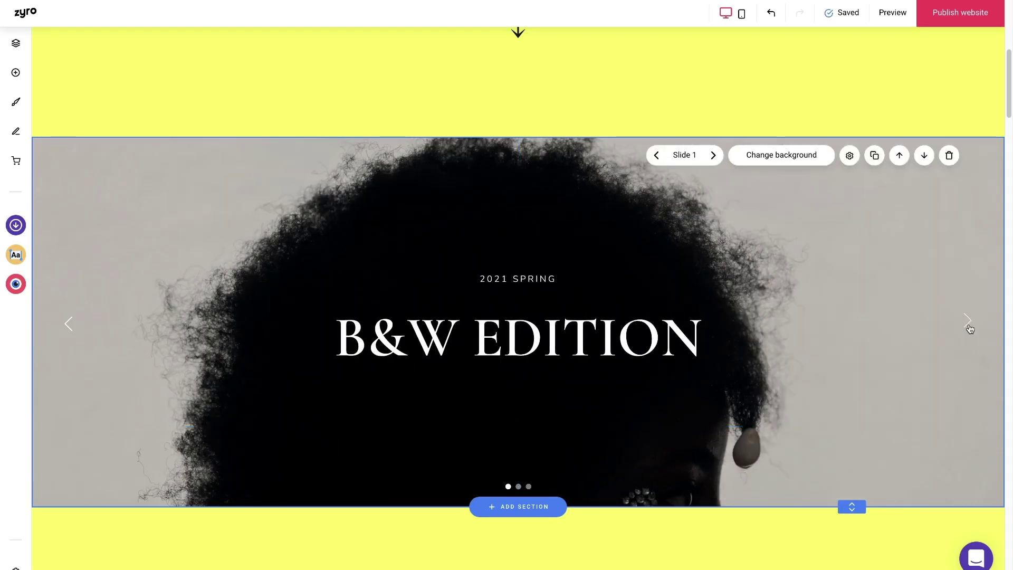
# Remove slide 2's text and give it a black-and-white portrait background
pyautogui.press('Delete')
pyautogui.click(783, 155)
pyautogui.click(792, 309)
pyautogui.click(744, 344)
pyautogui.click(965, 332)
pyautogui.click(970, 331)
# Clear slide 3's text, give it a B&W image, then cycle through all three slides
pyautogui.press('Delete')
pyautogui.click(781, 155)
pyautogui.click(810, 290)
pyautogui.click(584, 430)
pyautogui.click(748, 358)
pyautogui.click(714, 155)
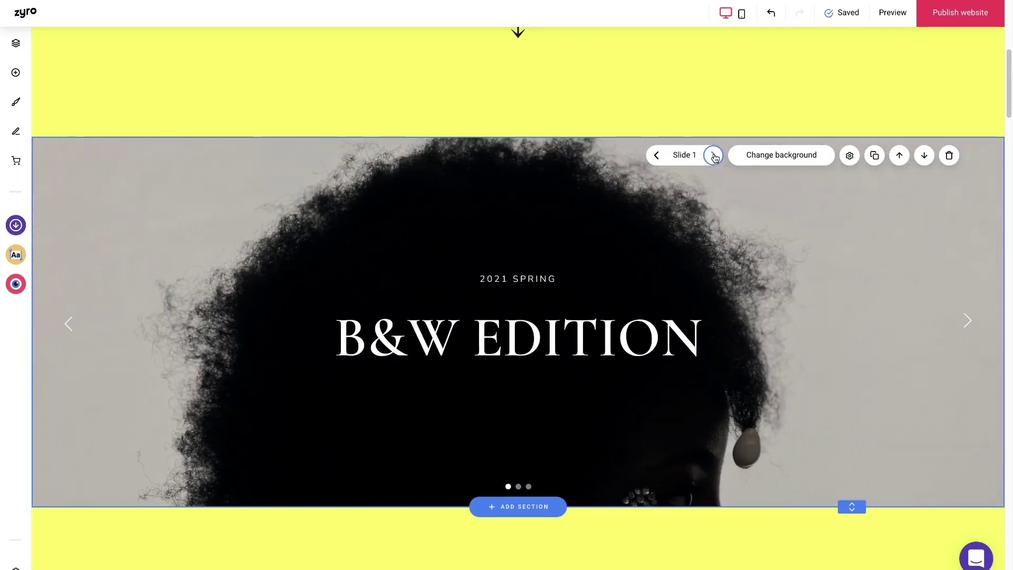
pyautogui.click(713, 155)
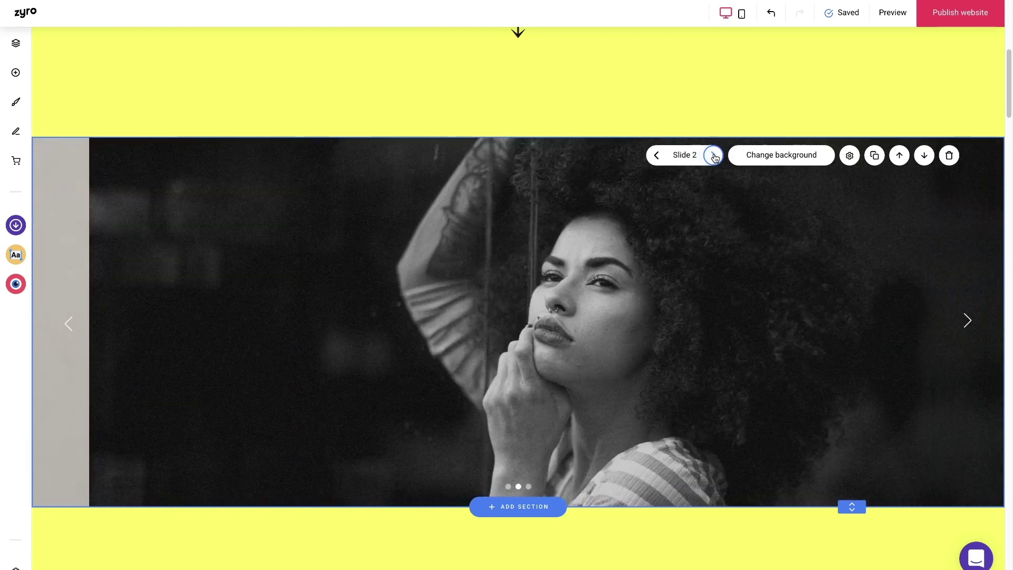
pyautogui.click(714, 155)
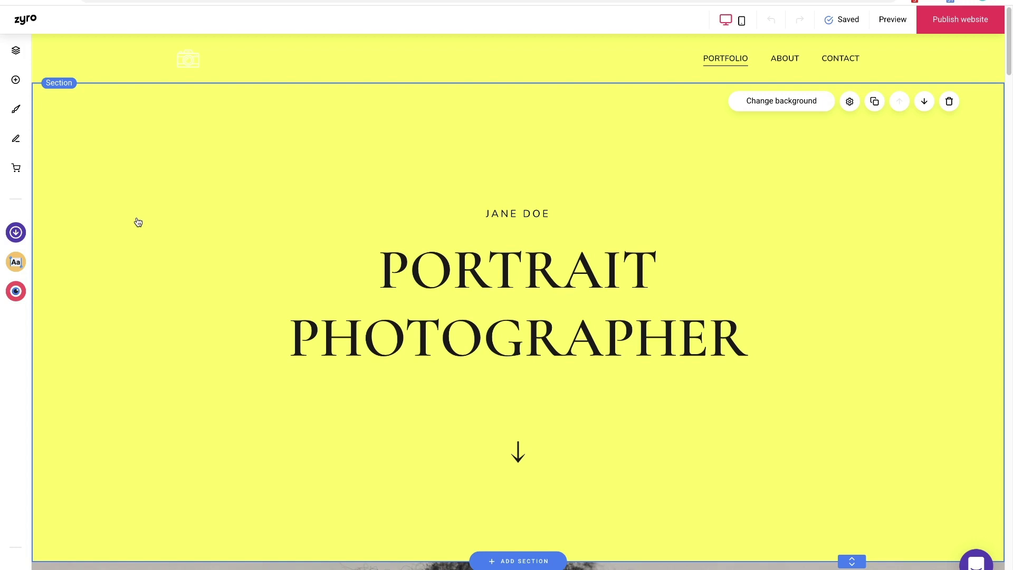
# Apply the brown, beige, grey and black colour palette in Website styles
pyautogui.click(17, 110)
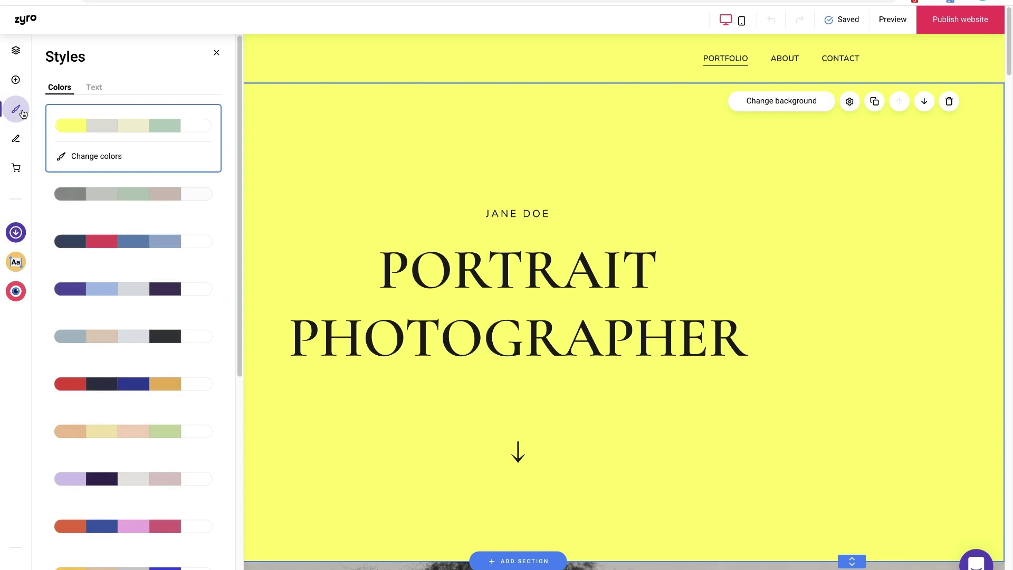
pyautogui.scroll(-5, 73, 167)
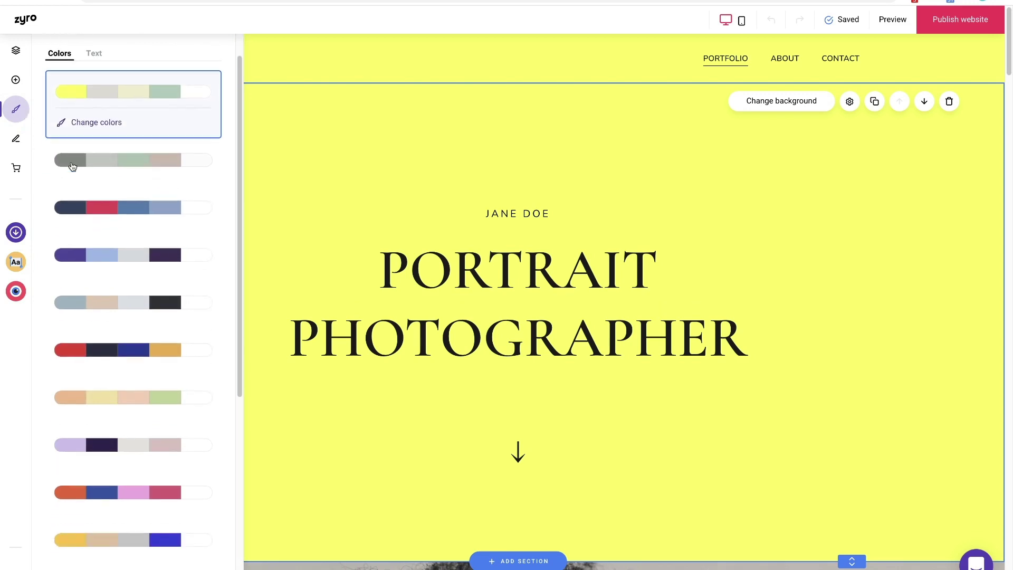
pyautogui.scroll(-2, 72, 166)
pyautogui.click(121, 555)
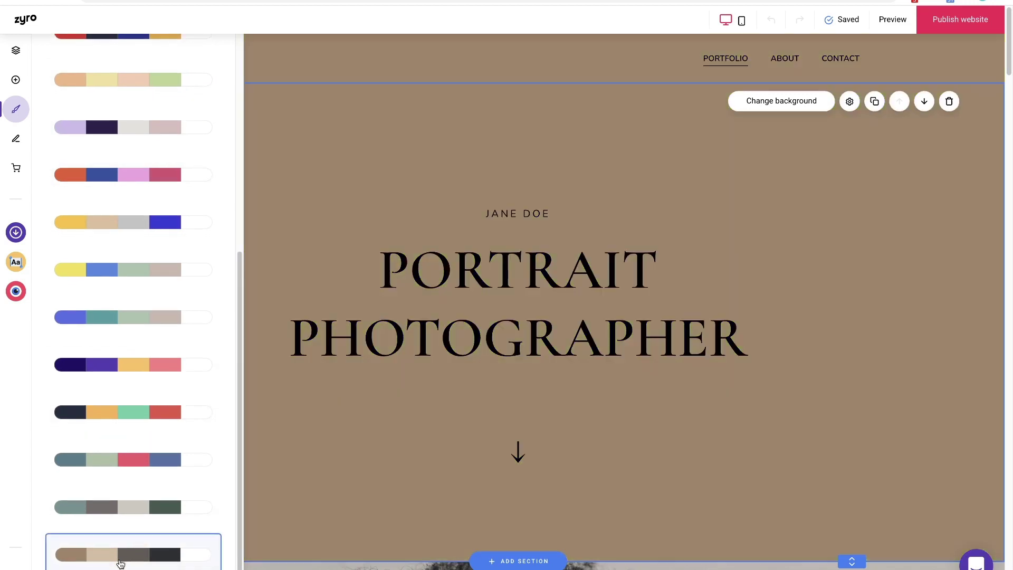
# Switch the site's text style to the Gruppo font pairing
pyautogui.scroll(7, 105, 402)
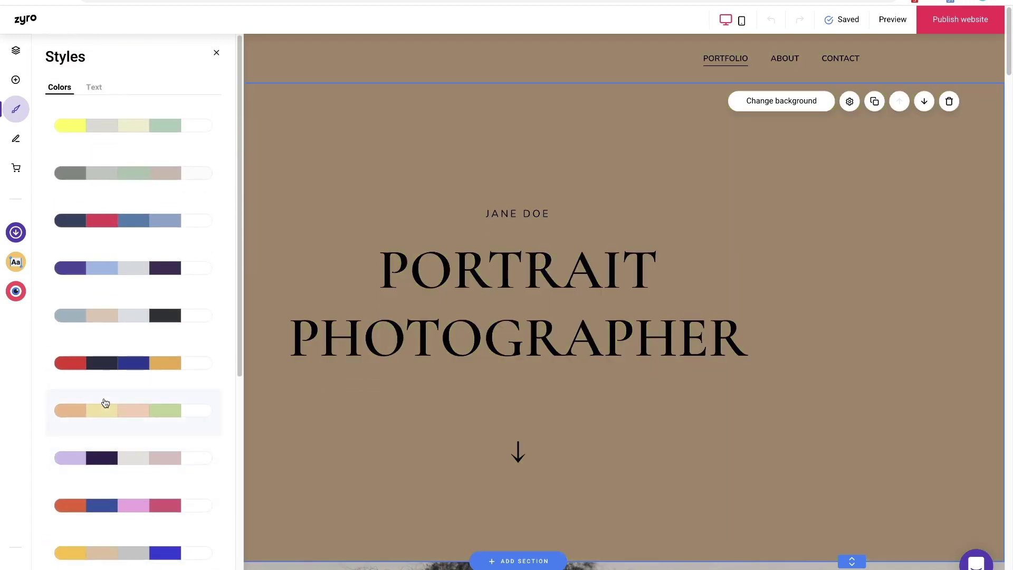
pyautogui.click(93, 87)
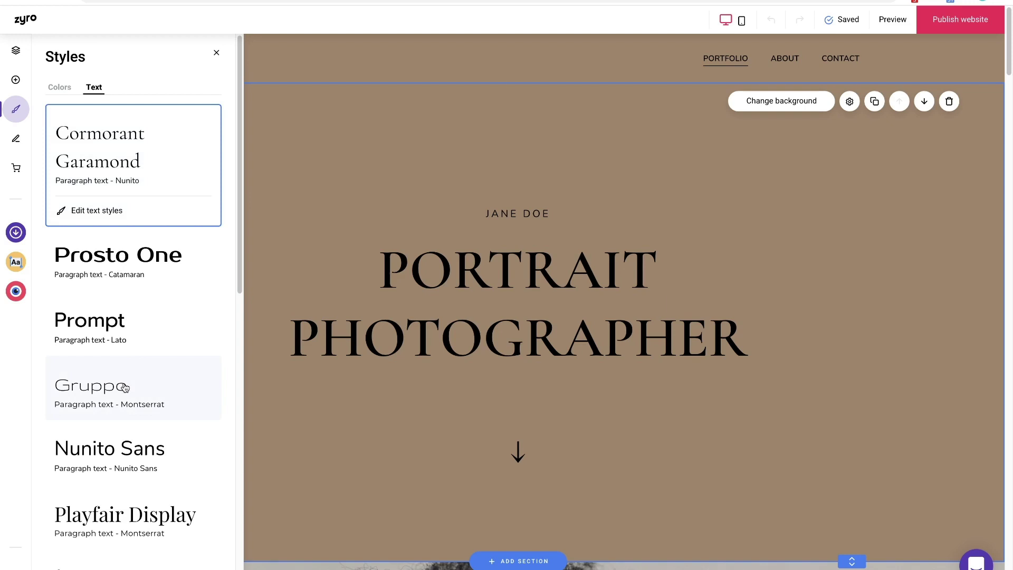
pyautogui.click(124, 388)
pyautogui.scroll(-1, 127, 370)
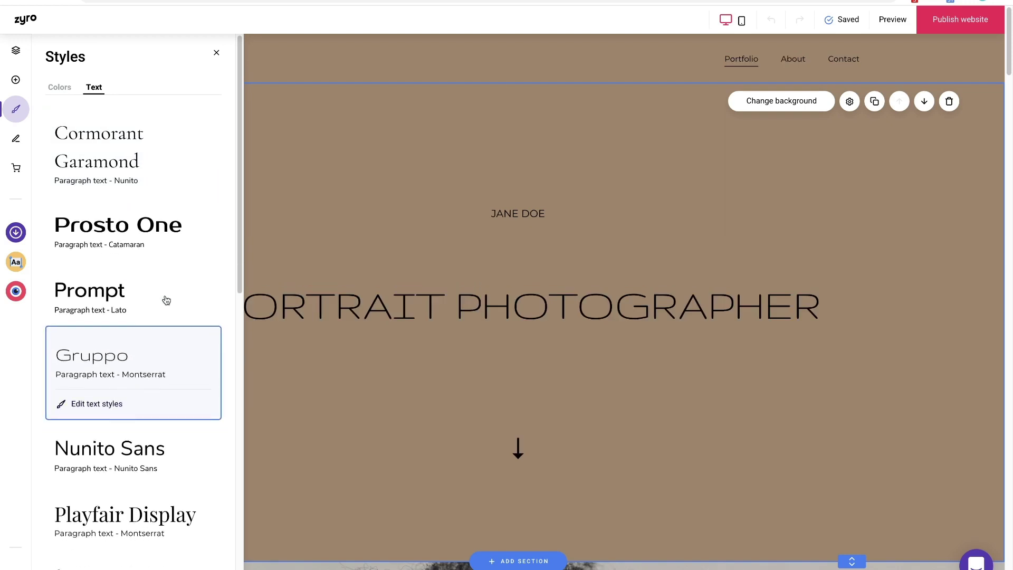
# Make the hero's JANE DOE subtitle and PORTRAIT PHOTOGRAPHER heading white
pyautogui.click(214, 53)
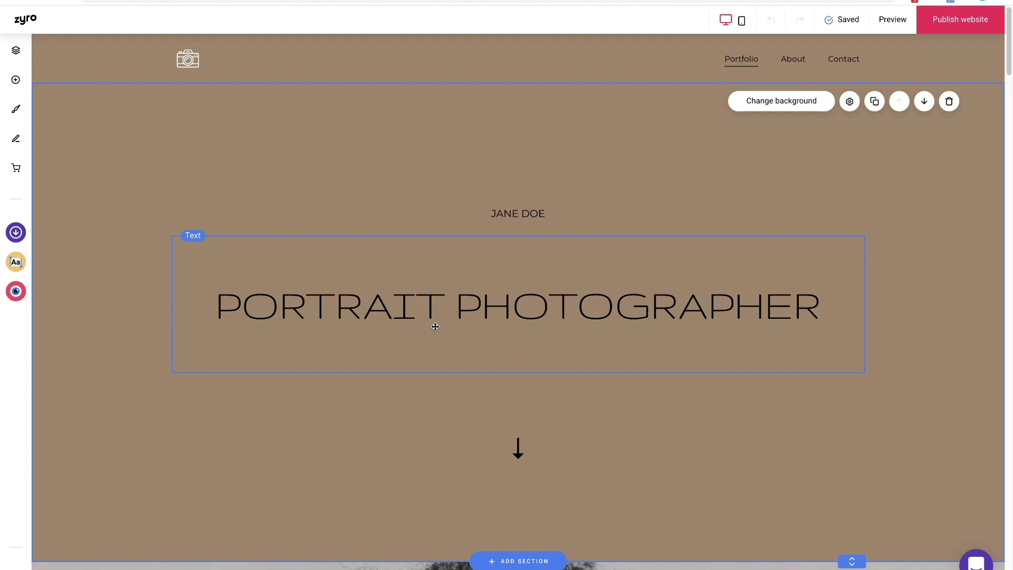
pyautogui.click(518, 213)
pyautogui.click(296, 186)
pyautogui.click(316, 206)
pyautogui.tripleClick(518, 306)
pyautogui.click(296, 221)
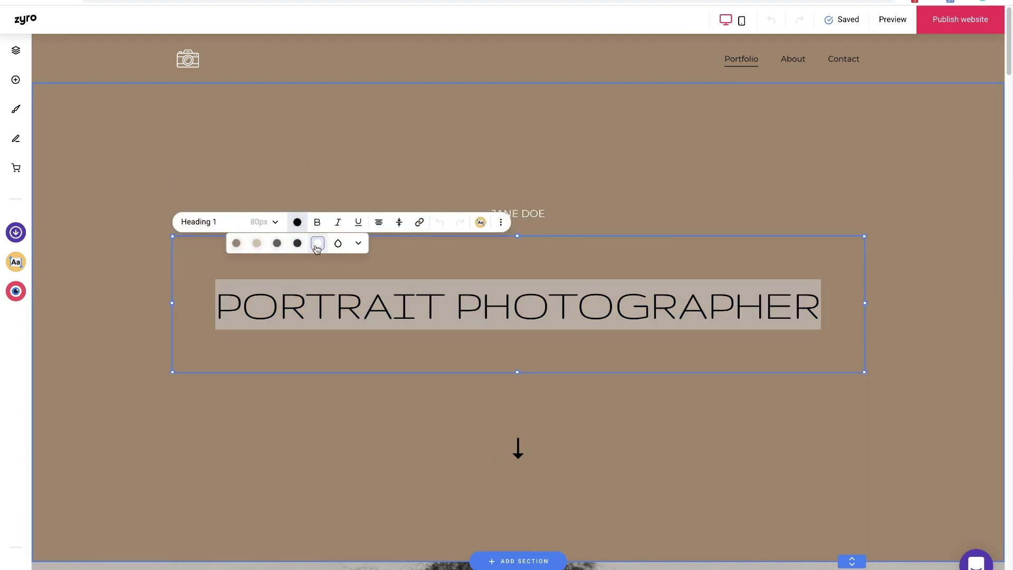
pyautogui.click(316, 242)
pyautogui.click(517, 448)
# Set the header menu text colour to white in Header settings
pyautogui.click(815, 61)
pyautogui.click(781, 101)
pyautogui.click(852, 144)
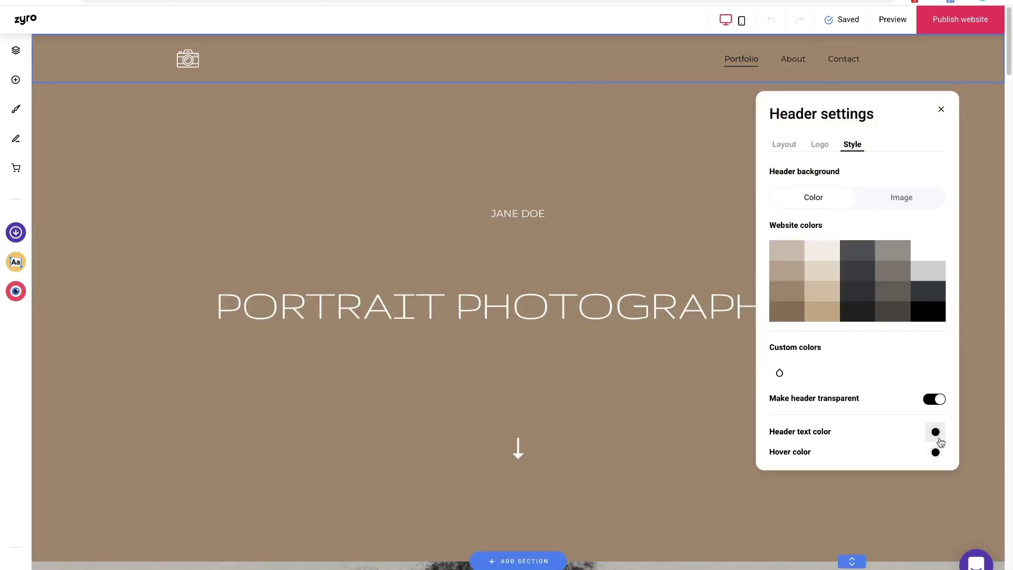
pyautogui.click(733, 315)
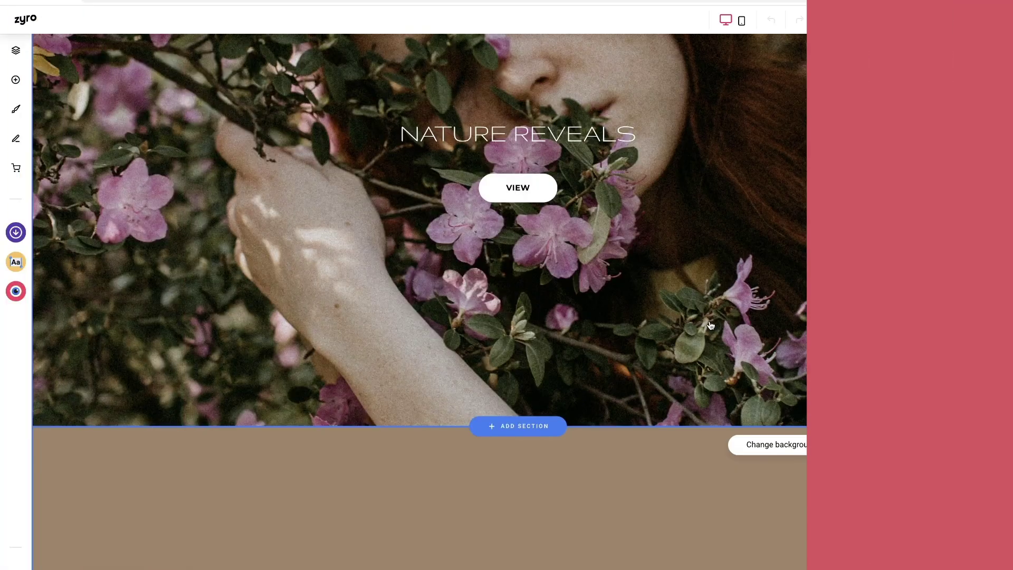
pyautogui.scroll(-1, 711, 326)
pyautogui.scroll(-4, 710, 325)
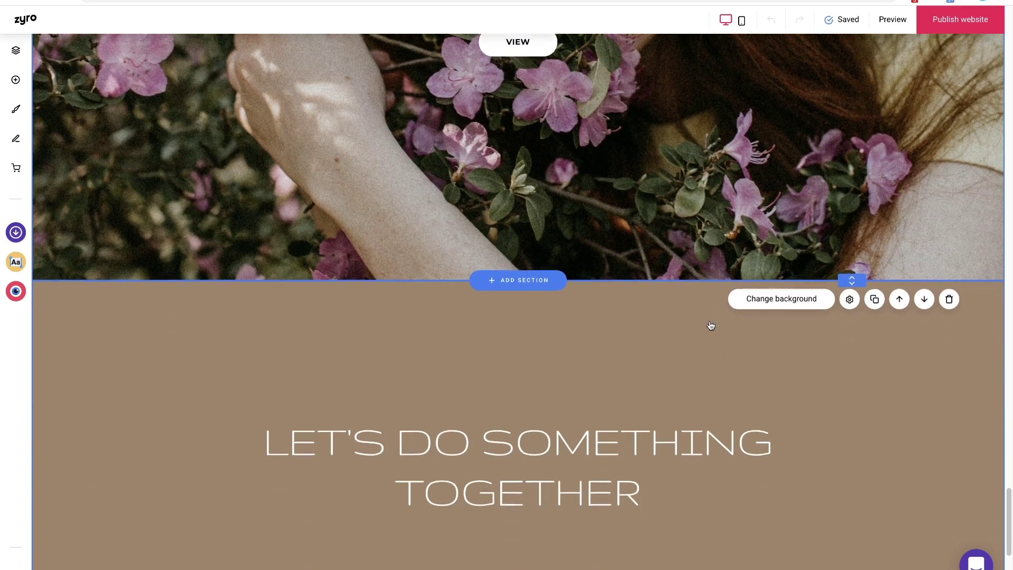
pyautogui.scroll(-3, 710, 322)
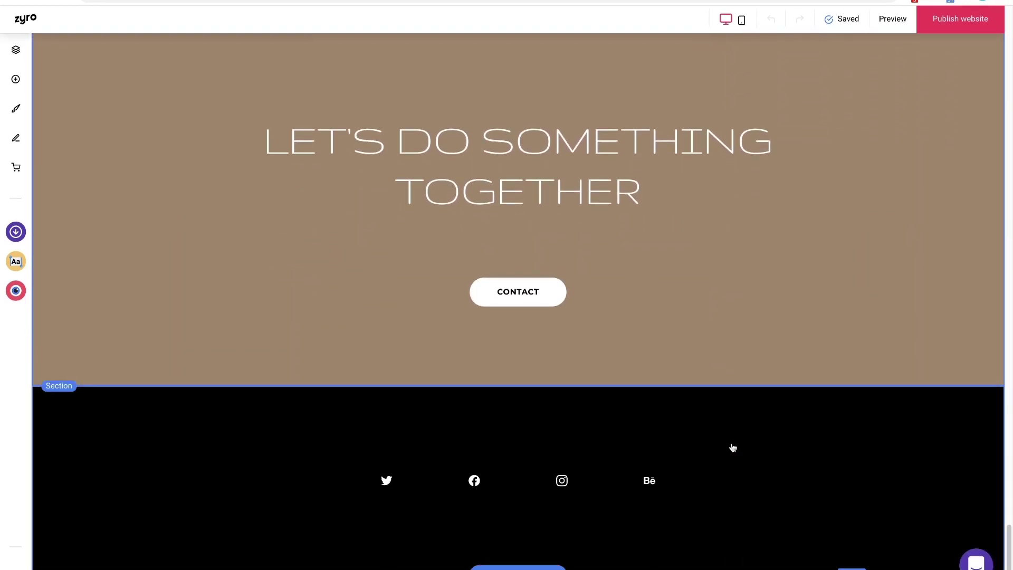
pyautogui.scroll(1, 757, 431)
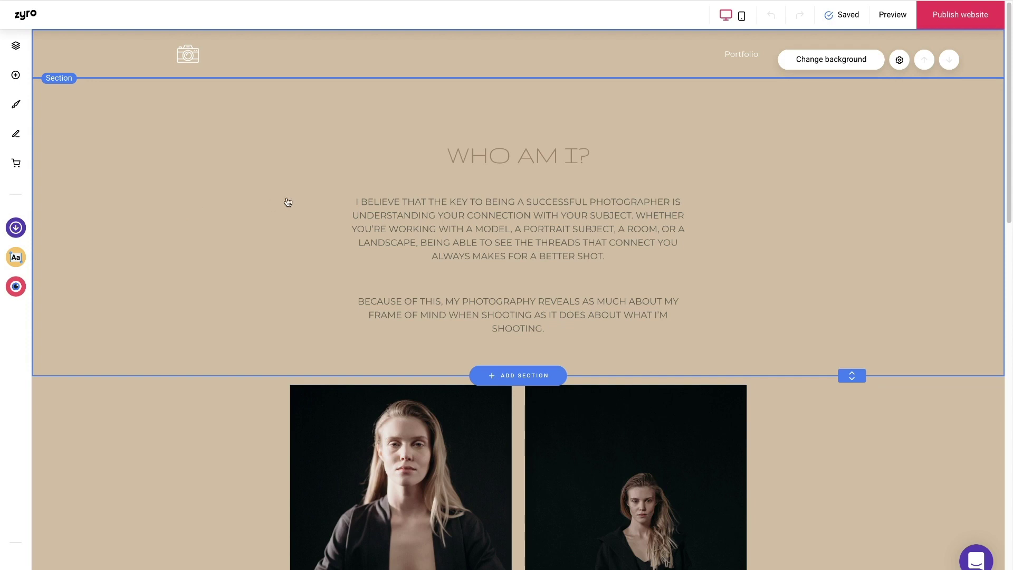
# Delete the SELECTED CLIENTS section that sits below the two portrait photos
pyautogui.scroll(-2, 288, 202)
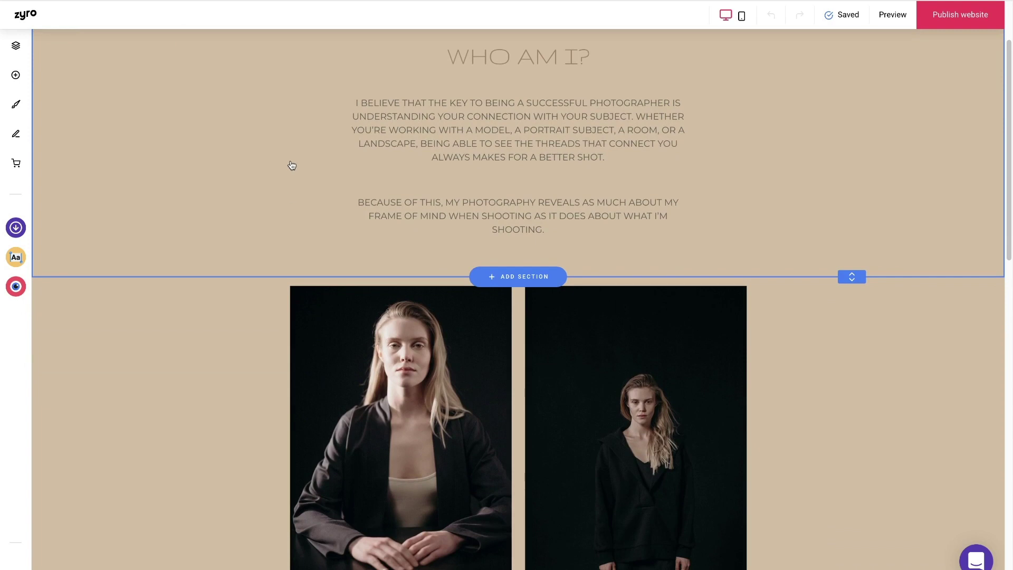
pyautogui.scroll(-10, 284, 132)
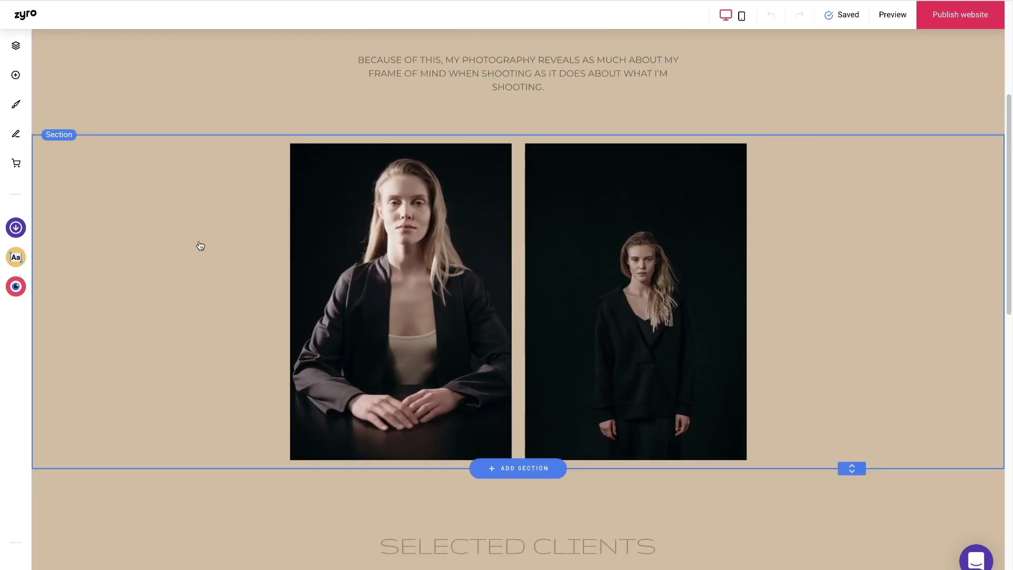
pyautogui.scroll(-5, 222, 337)
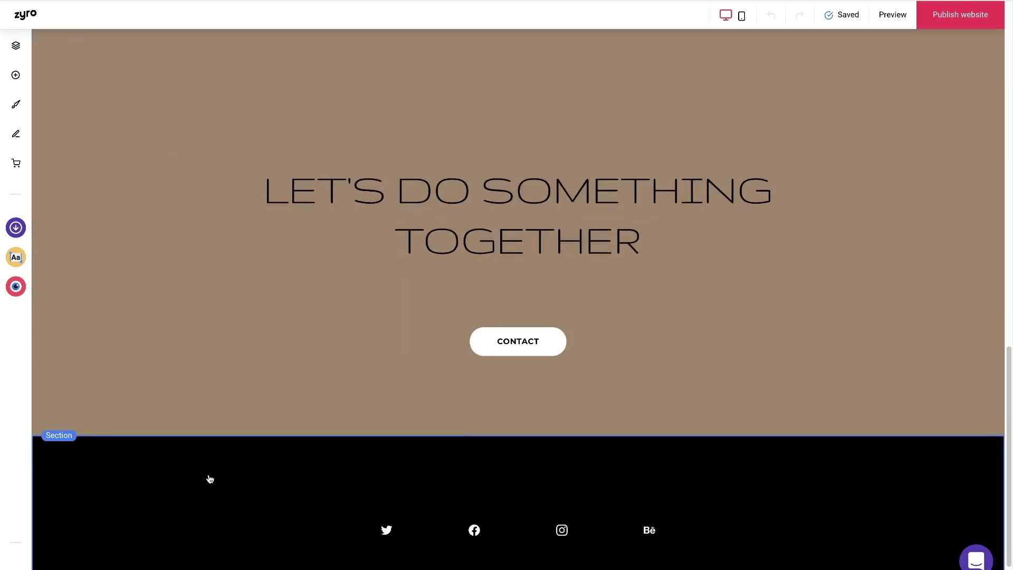
pyautogui.scroll(7, 201, 484)
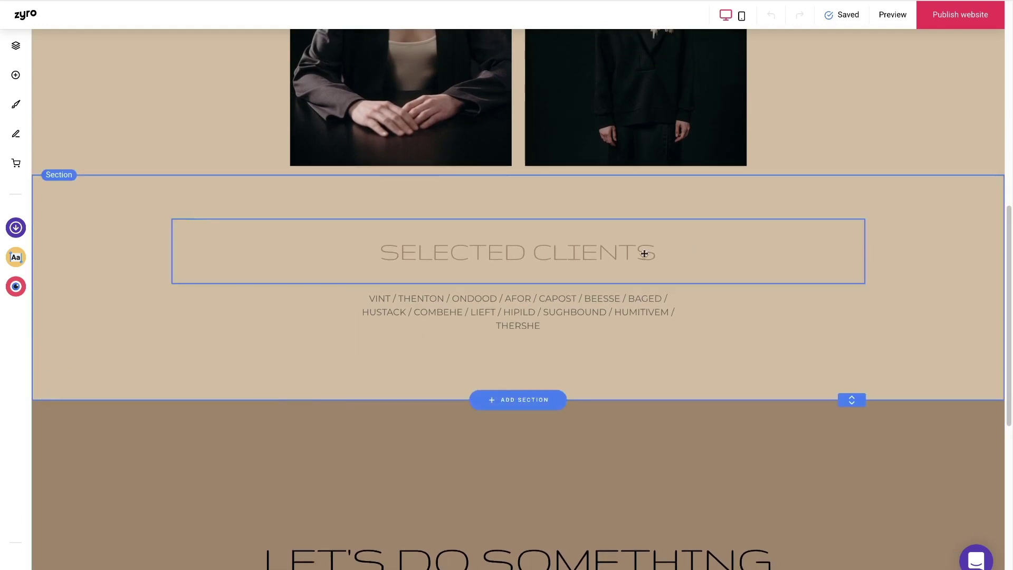
pyautogui.moveTo(879, 213)
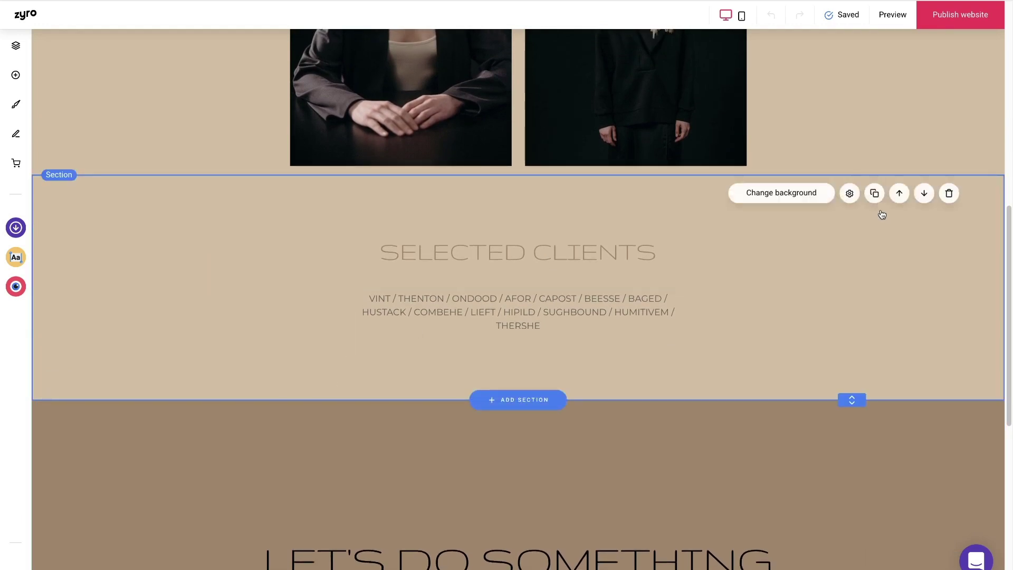
pyautogui.click(949, 193)
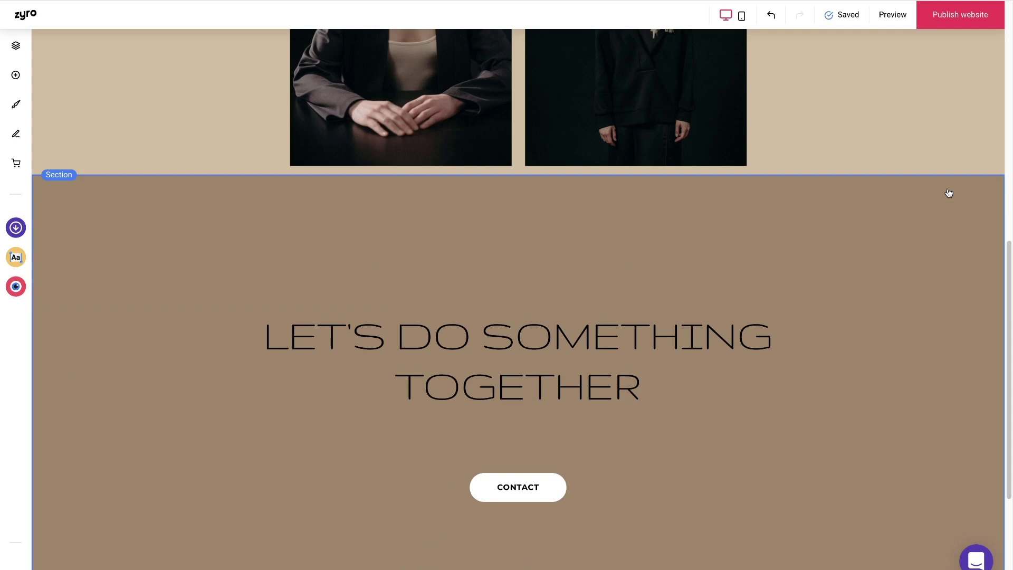
pyautogui.scroll(-1, 871, 221)
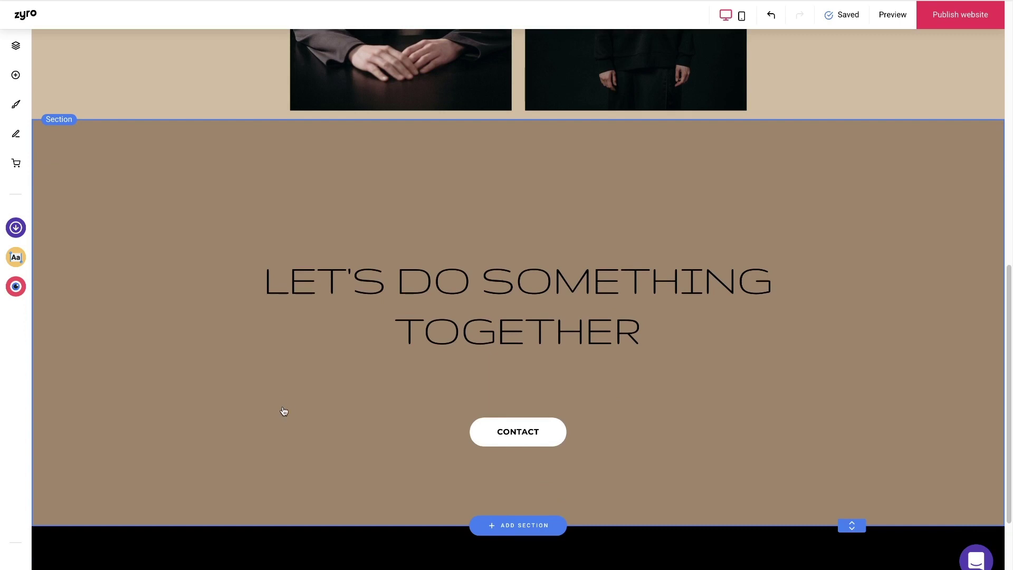
# Delete the CONTACT button and replace the LET'S DO SOMETHING TOGETHER heading with the pasted photography quote
pyautogui.click(490, 431)
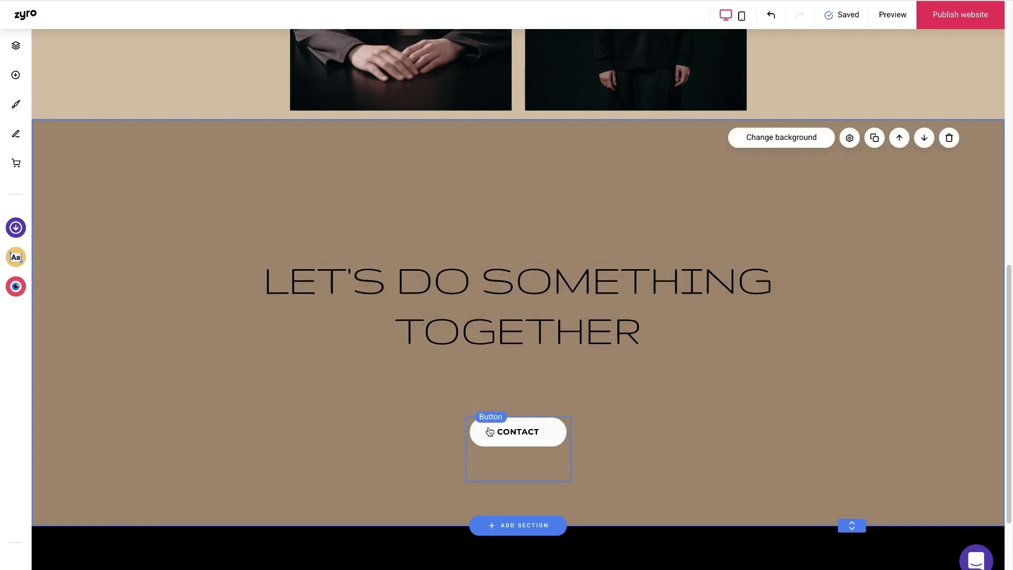
pyautogui.click(526, 450)
pyautogui.click(580, 403)
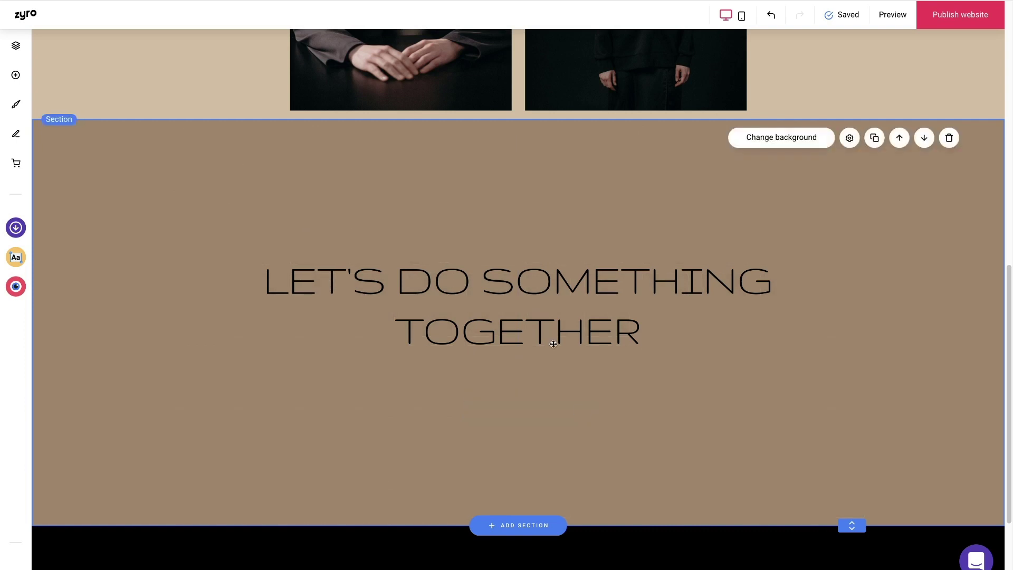
pyautogui.doubleClick(556, 328)
pyautogui.write('Photography is the story I fail to put into words')
pyautogui.click(586, 411)
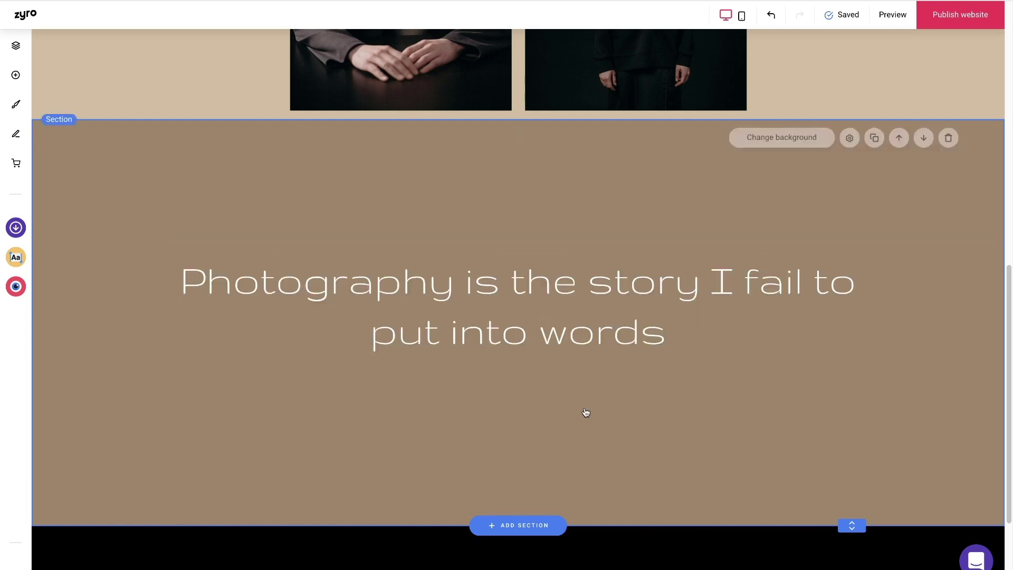
# On the About page, reposition the intro paragraph and widen it across the page
pyautogui.scroll(10, 816, 497)
pyautogui.doubleClick(342, 132)
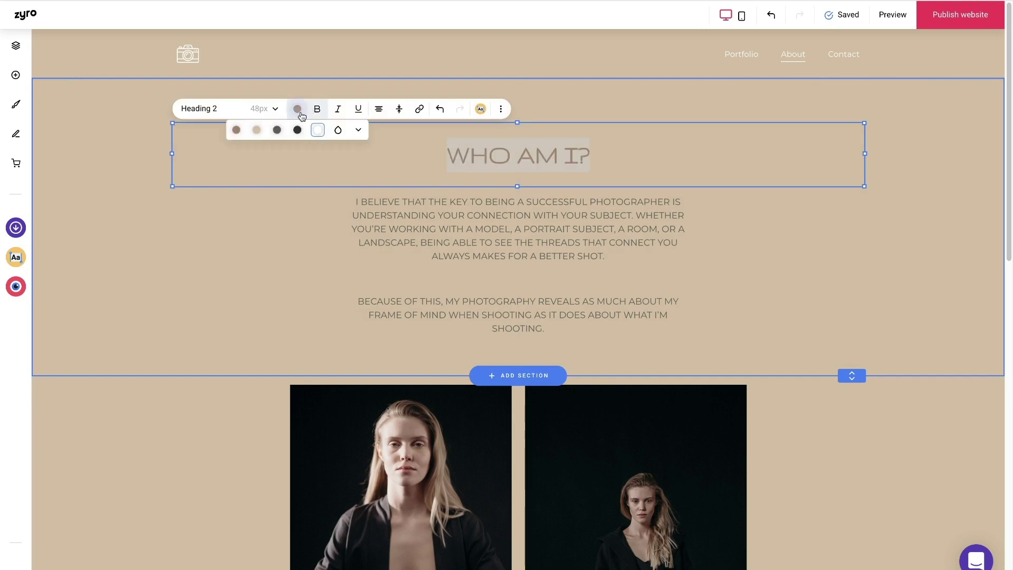
pyautogui.click(364, 258)
pyautogui.moveTo(518, 266); pyautogui.dragTo(520, 353)
pyautogui.moveTo(690, 280); pyautogui.dragTo(769, 274)
pyautogui.moveTo(346, 279); pyautogui.dragTo(251, 278)
# Delete the left photo and replace the other with a black-and-white camera portrait, moved toward the centre
pyautogui.scroll(-4, 796, 441)
pyautogui.click(449, 238)
pyautogui.click(414, 179)
pyautogui.doubleClick(586, 287)
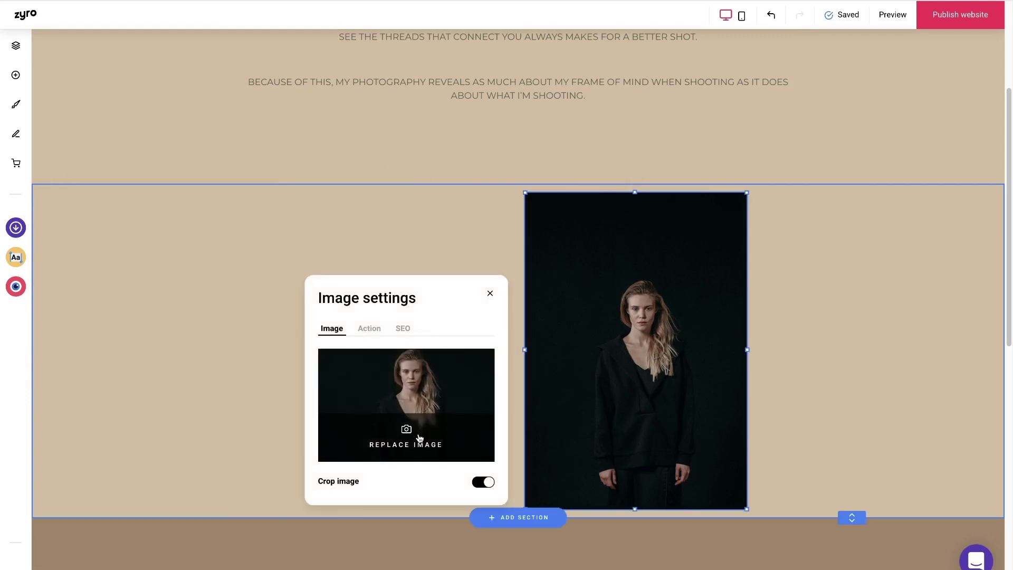
pyautogui.click(426, 355)
pyautogui.click(581, 514)
pyautogui.click(733, 362)
pyautogui.moveTo(617, 344); pyautogui.dragTo(348, 353)
pyautogui.doubleClick(636, 387)
pyautogui.scroll(-2, 636, 387)
pyautogui.scroll(-5, 637, 386)
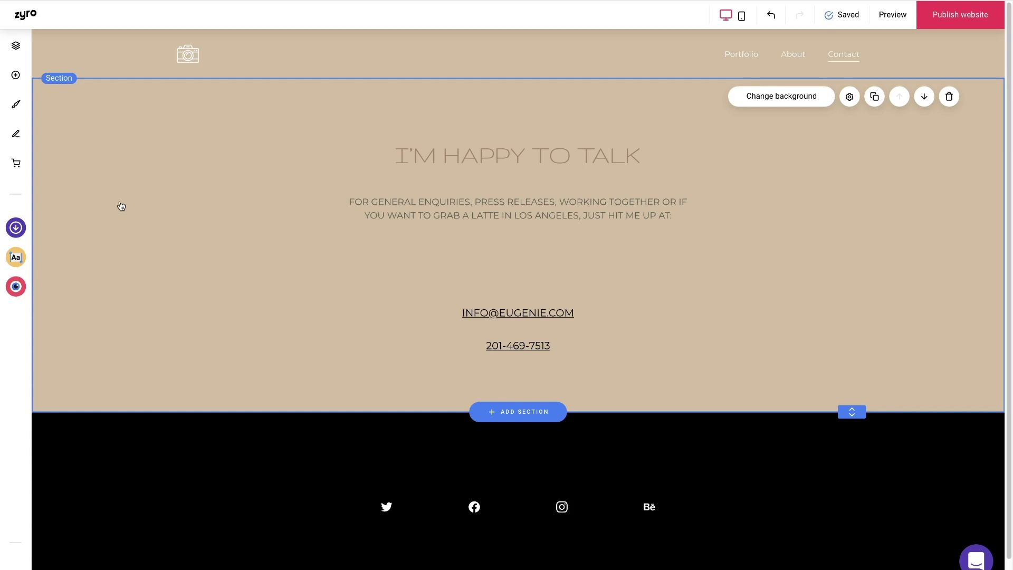
# Replace the general enquiries paragraph with a Contact Form and make the Contact section taller
pyautogui.click(384, 204)
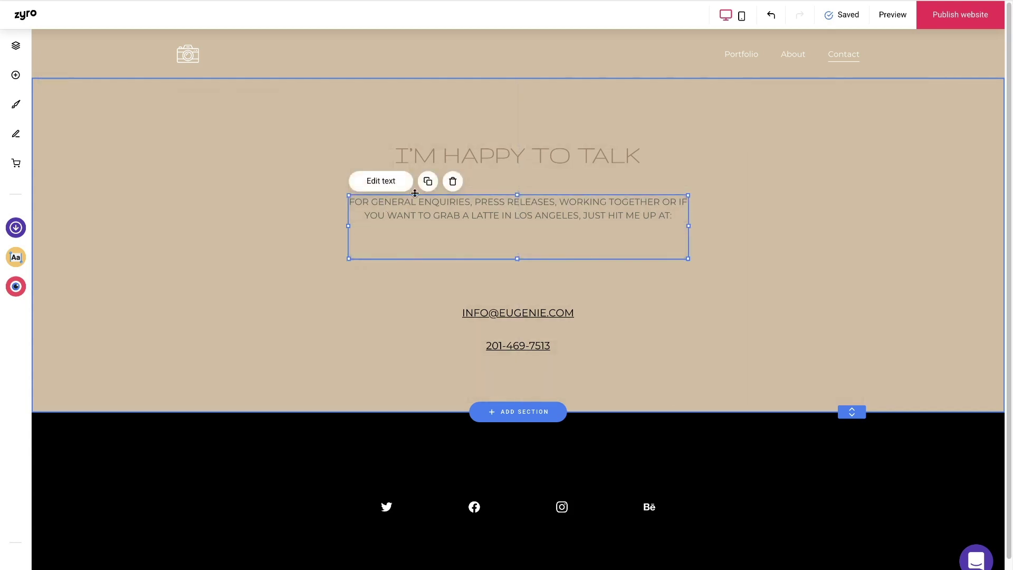
pyautogui.click(452, 182)
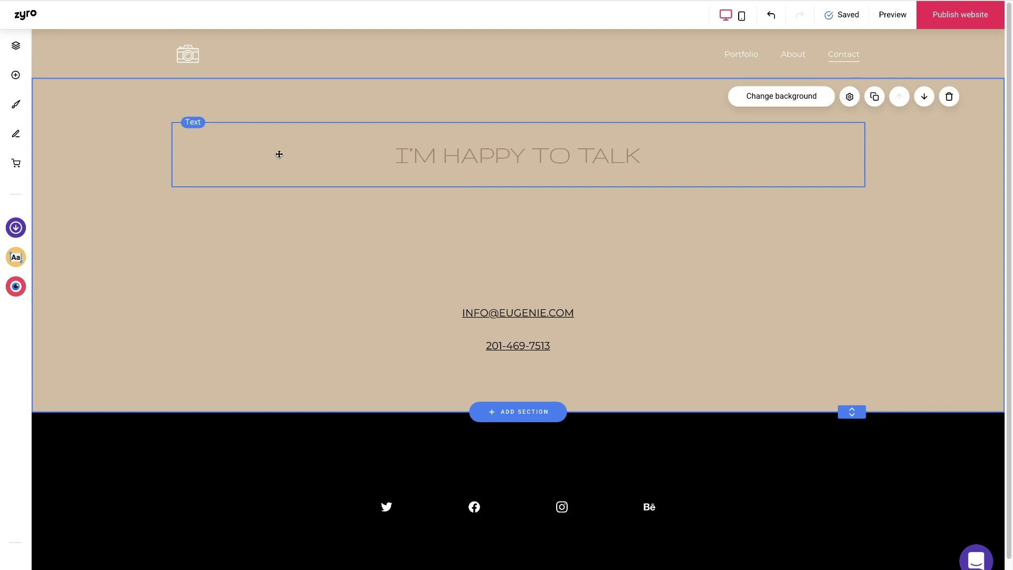
pyautogui.click(16, 75)
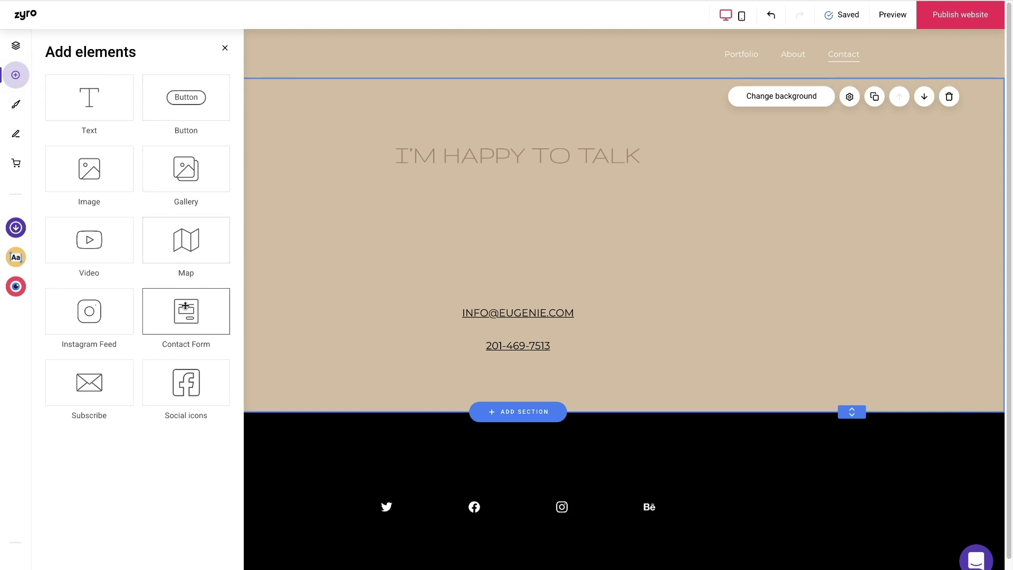
pyautogui.moveTo(187, 320); pyautogui.dragTo(485, 255)
pyautogui.moveTo(614, 299); pyautogui.dragTo(672, 263)
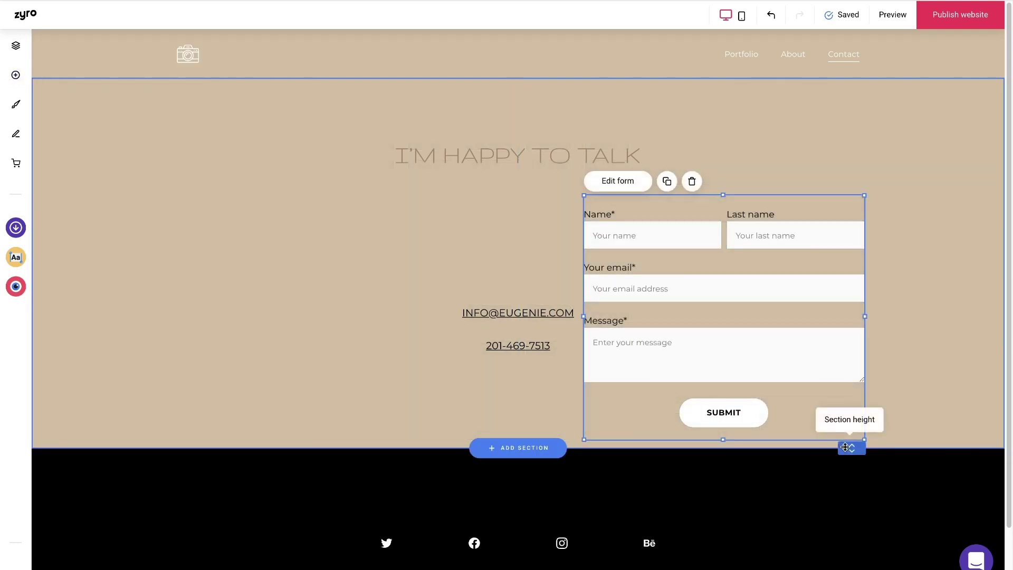
pyautogui.moveTo(845, 448); pyautogui.dragTo(852, 493)
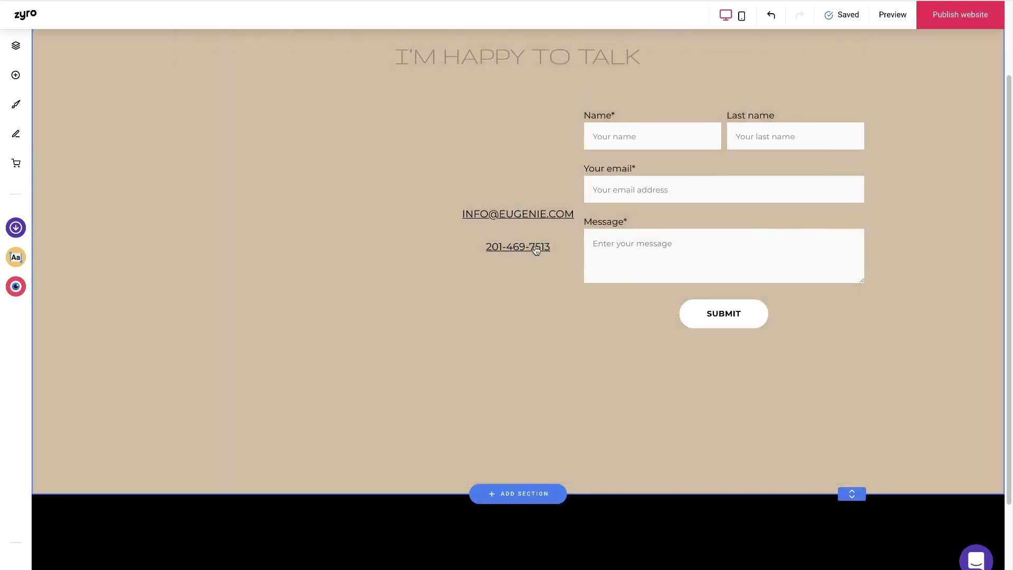
# Move the email and phone number lower and centre the contact form in the section
pyautogui.moveTo(535, 256); pyautogui.dragTo(535, 437)
pyautogui.moveTo(524, 219); pyautogui.dragTo(531, 401)
pyautogui.moveTo(653, 208); pyautogui.dragTo(500, 177)
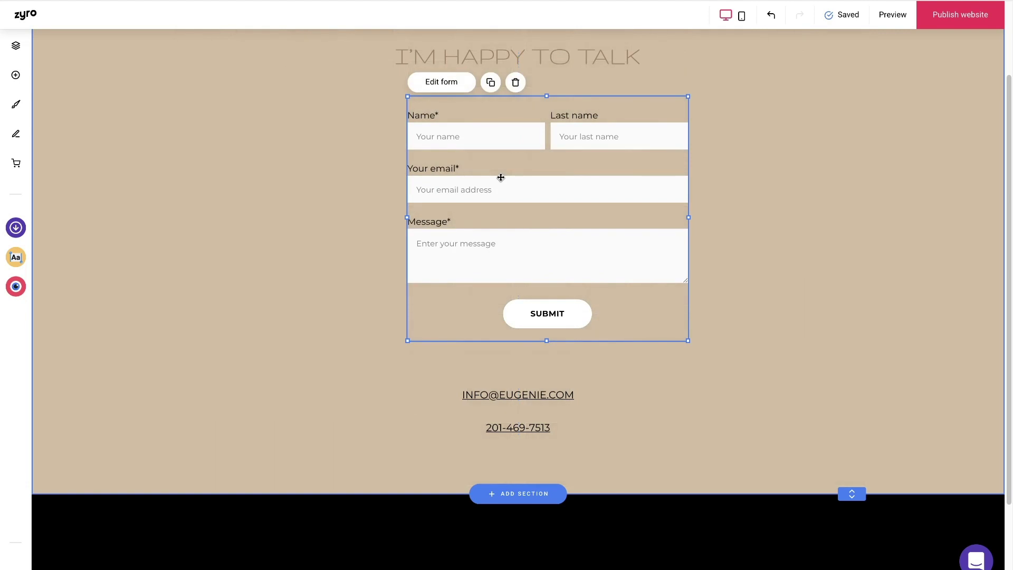
pyautogui.scroll(2, 501, 177)
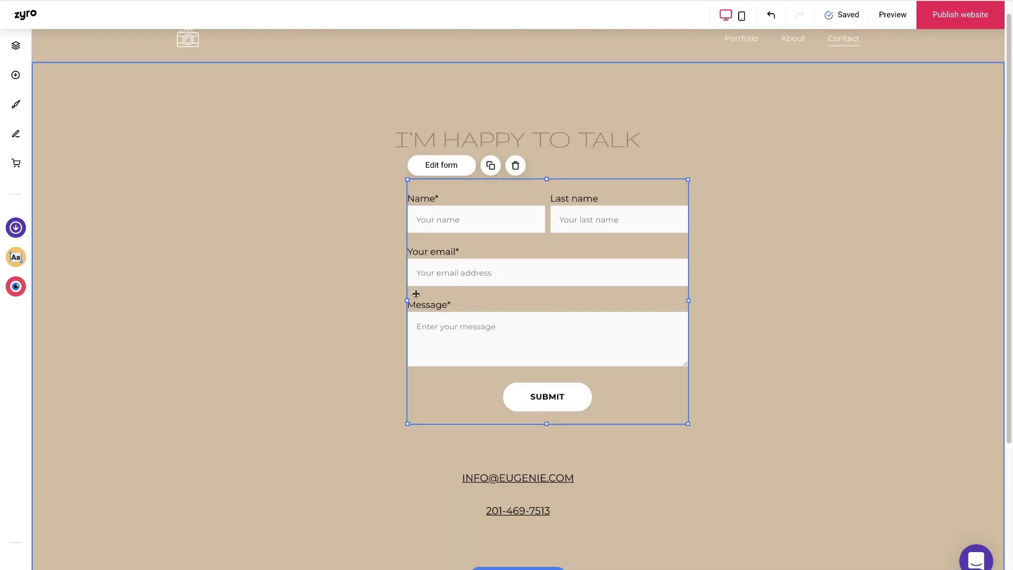
pyautogui.moveTo(416, 293); pyautogui.dragTo(376, 273)
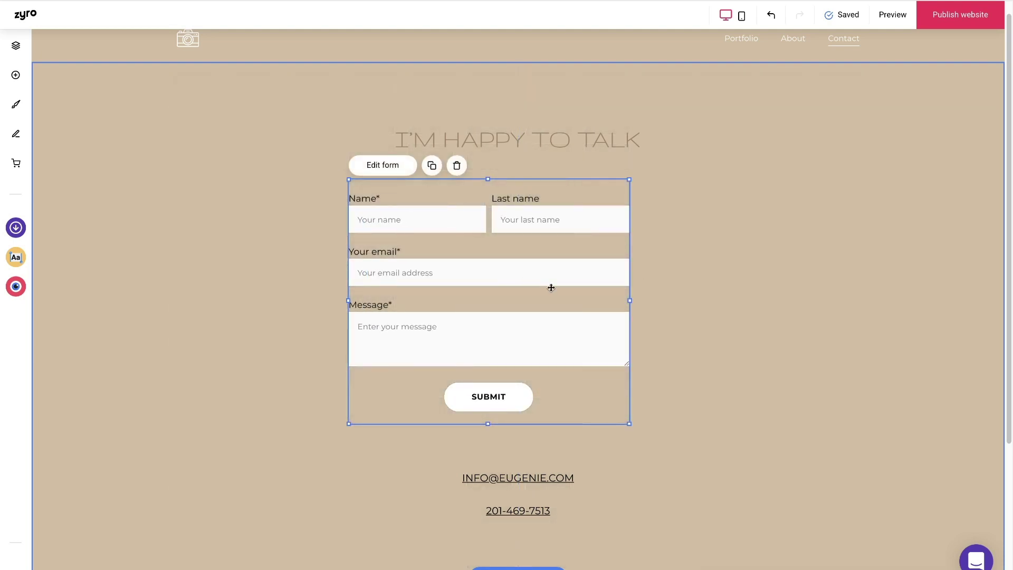
pyautogui.moveTo(626, 302); pyautogui.dragTo(680, 303)
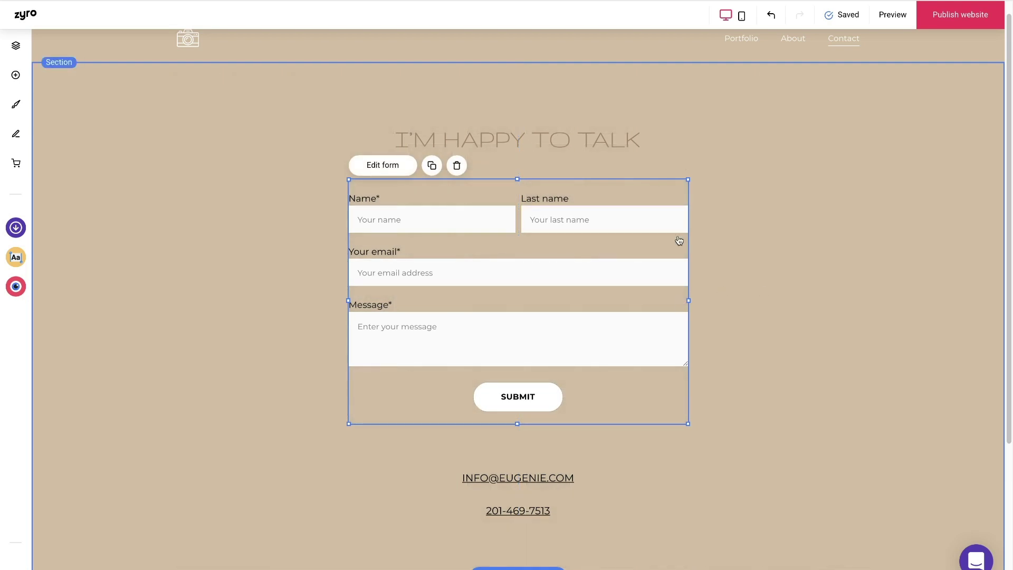
# Make the I'M HAPPY TO TALK heading, email address and phone number white
pyautogui.click(522, 134)
pyautogui.click(298, 93)
pyautogui.click(318, 114)
pyautogui.click(297, 233)
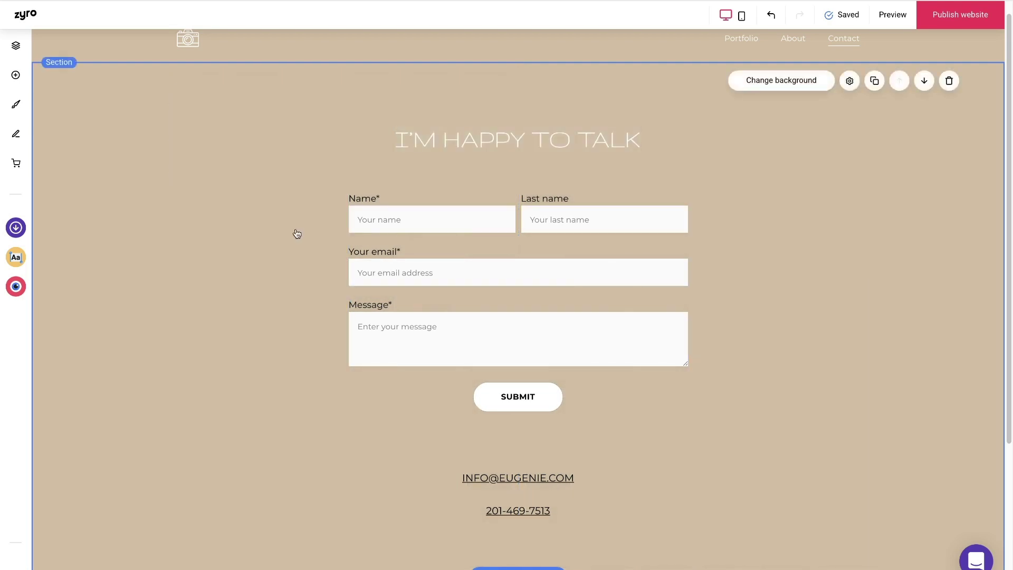
pyautogui.click(477, 478)
pyautogui.click(475, 453)
pyautogui.click(494, 474)
pyautogui.click(503, 507)
pyautogui.click(504, 509)
pyautogui.click(474, 491)
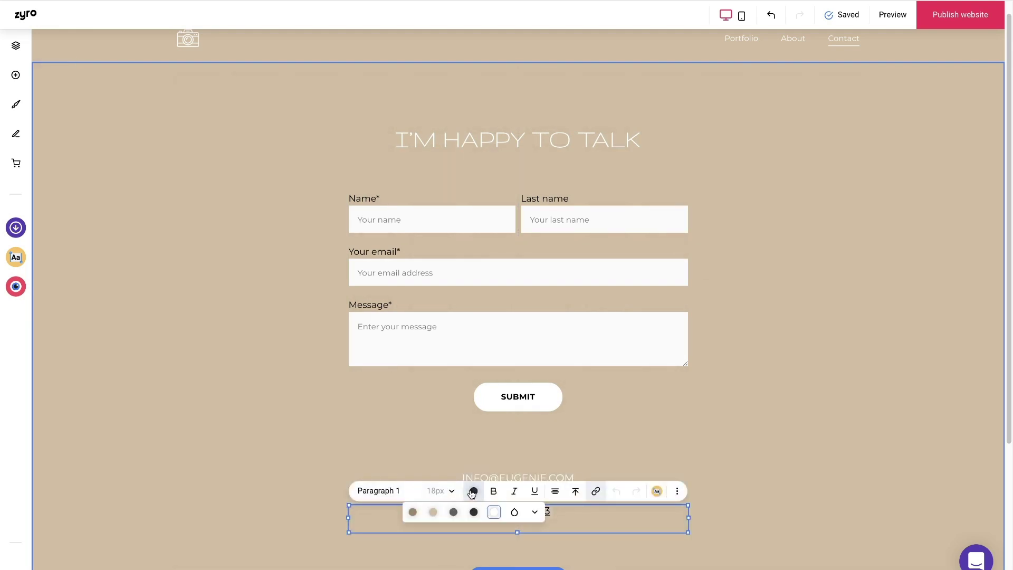
pyautogui.click(494, 512)
pyautogui.click(110, 202)
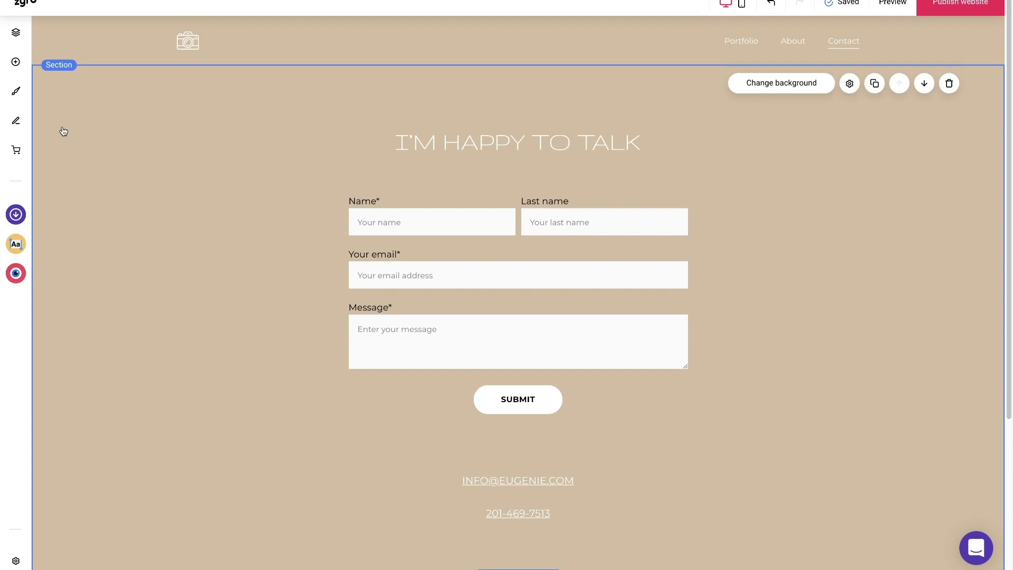
# Add a blank page and rename it 'More info'
pyautogui.click(16, 33)
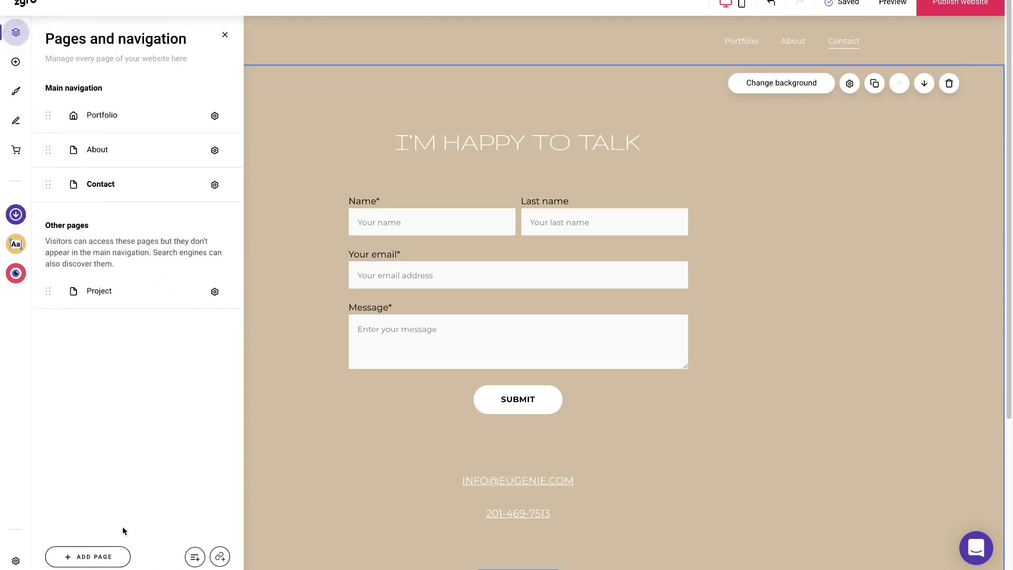
pyautogui.click(100, 557)
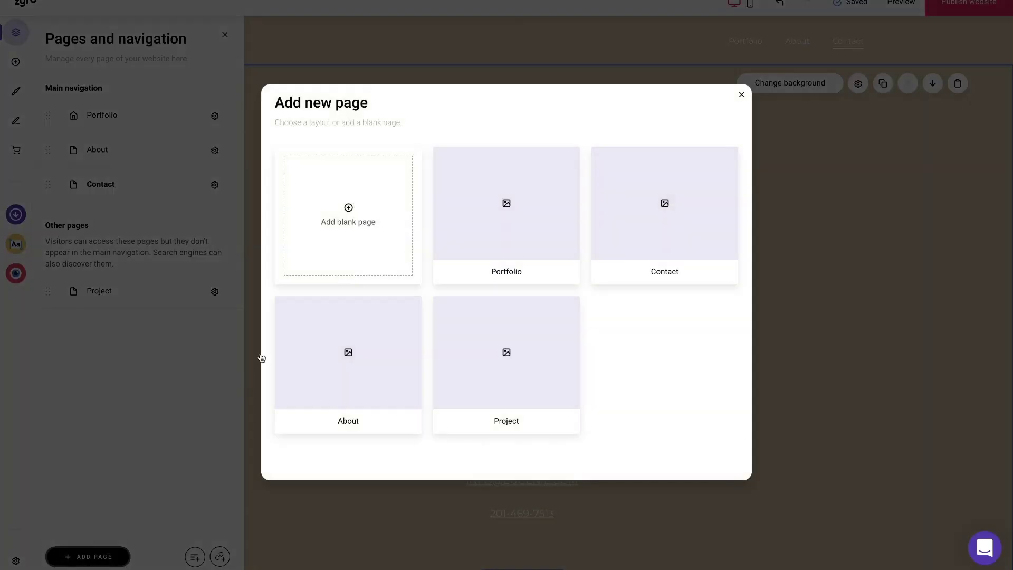
pyautogui.click(346, 240)
pyautogui.click(214, 218)
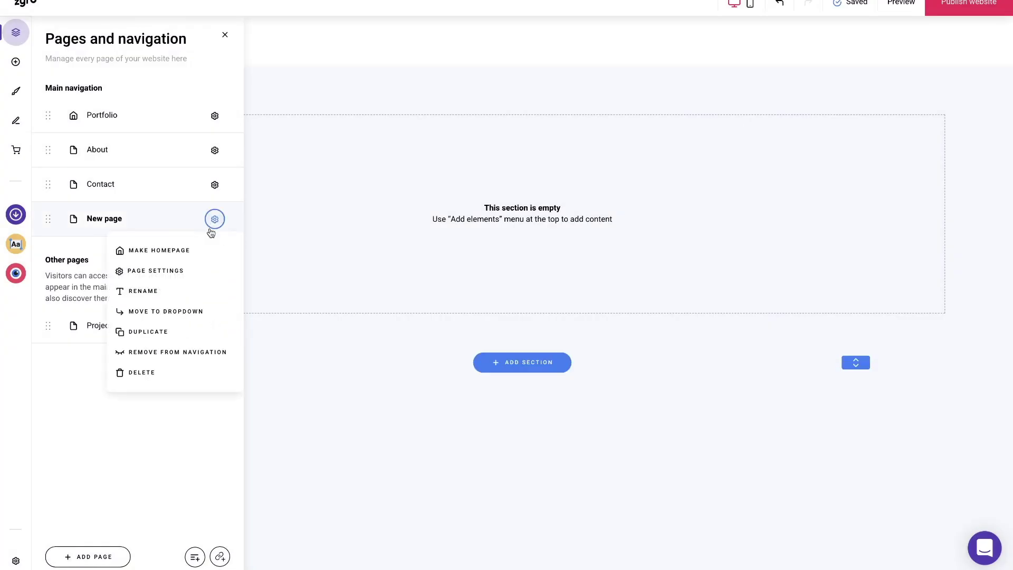
pyautogui.click(149, 291)
pyautogui.doubleClick(62, 220)
pyautogui.write('Mor')
pyautogui.click(225, 220)
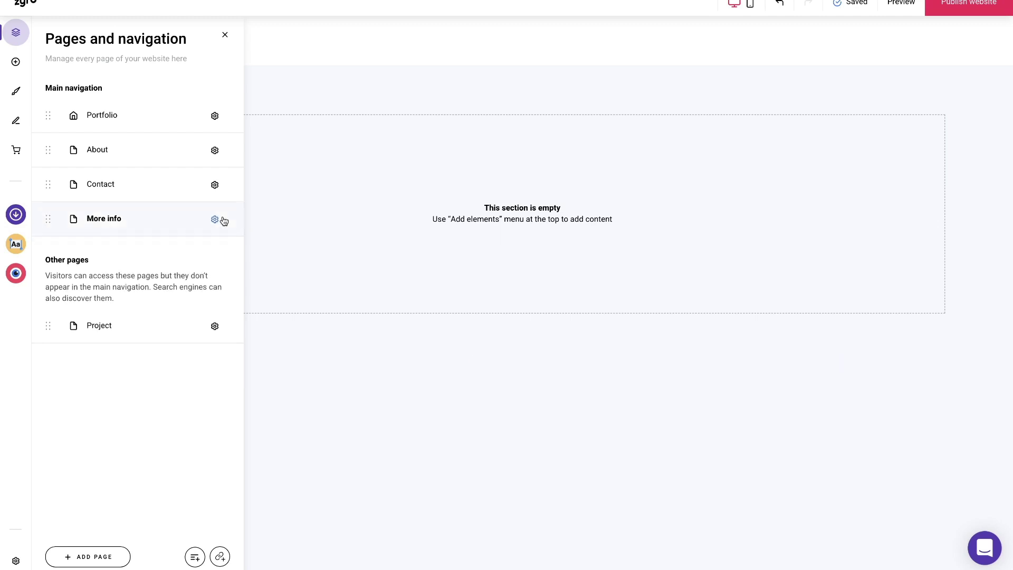
pyautogui.click(214, 220)
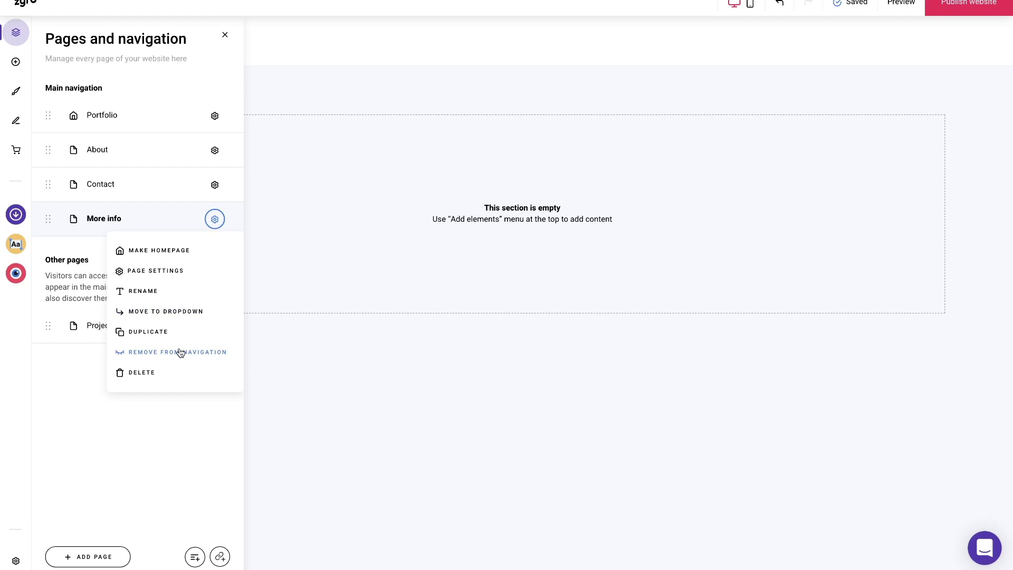
# Start a blog with two sample posts from the Blog panel
pyautogui.click(110, 118)
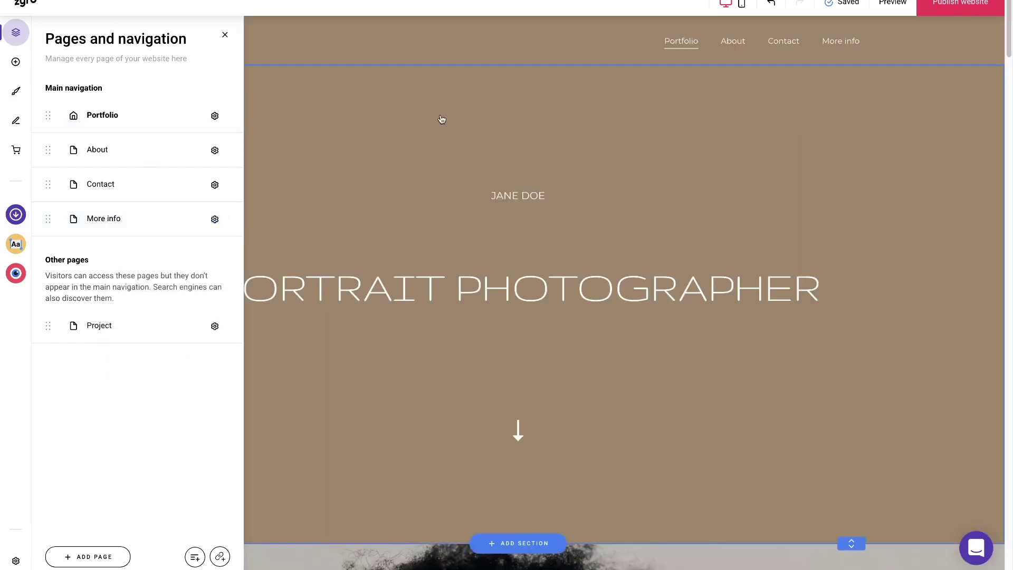
pyautogui.click(17, 122)
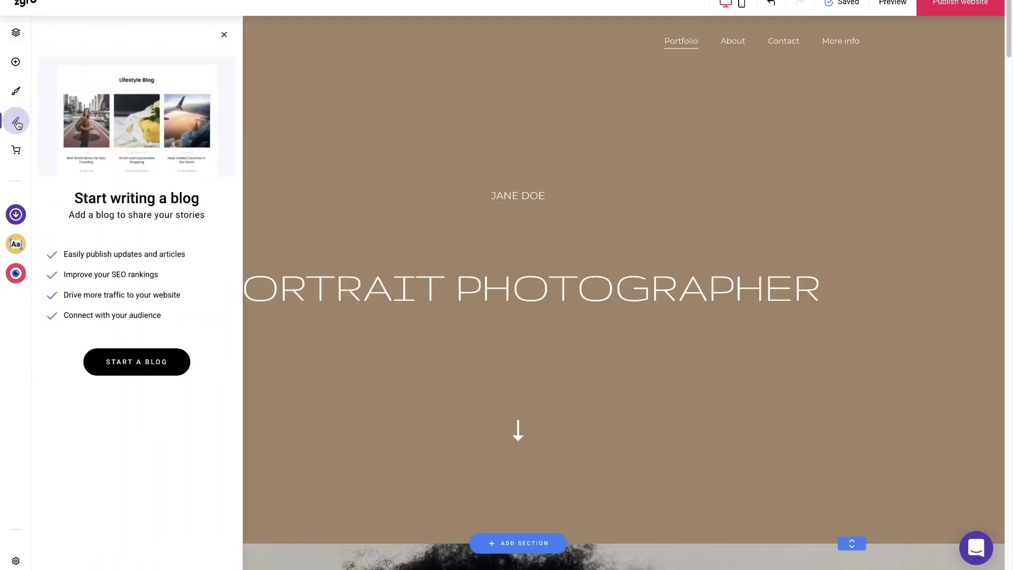
pyautogui.click(140, 356)
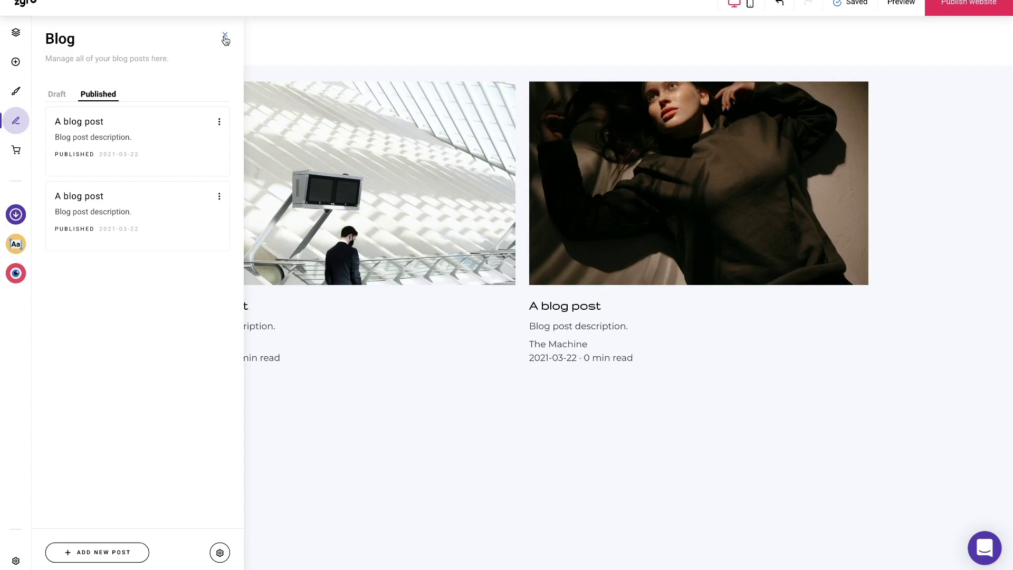
pyautogui.click(225, 37)
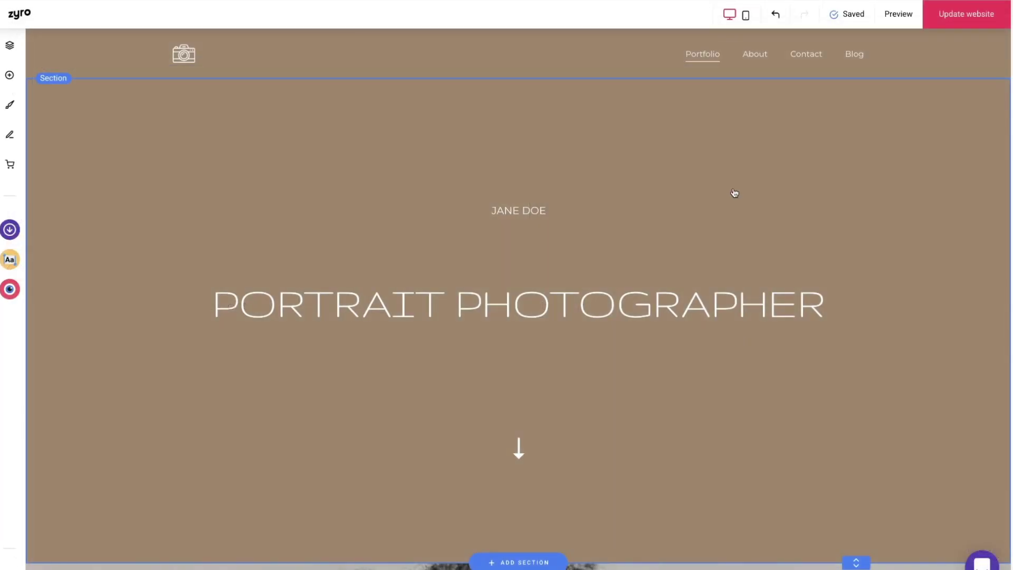
# Switch to the mobile layout and scroll down through the portfolio homepage
pyautogui.click(747, 12)
pyautogui.scroll(-5, 807, 117)
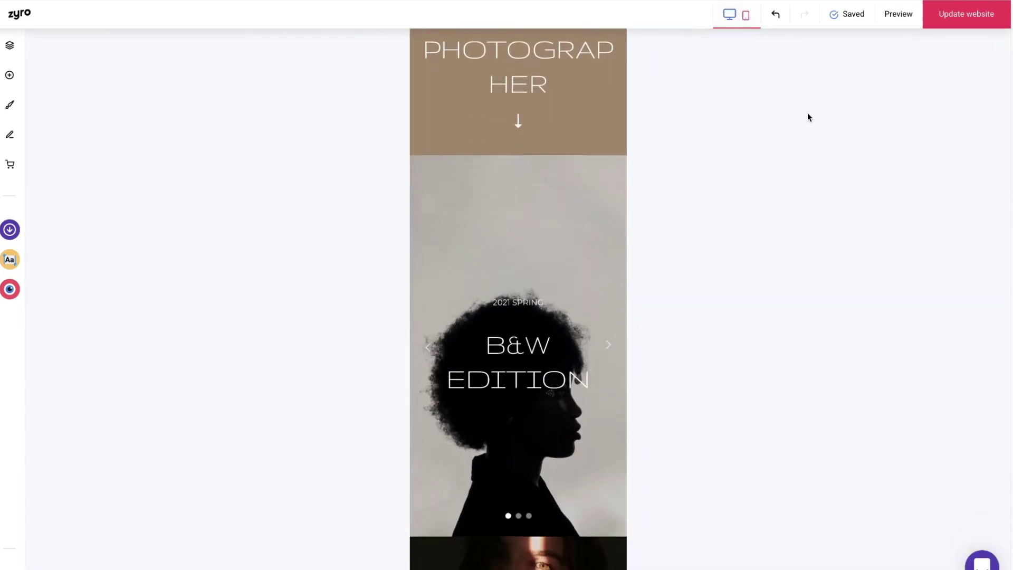
pyautogui.scroll(-4, 808, 117)
pyautogui.scroll(-3, 808, 115)
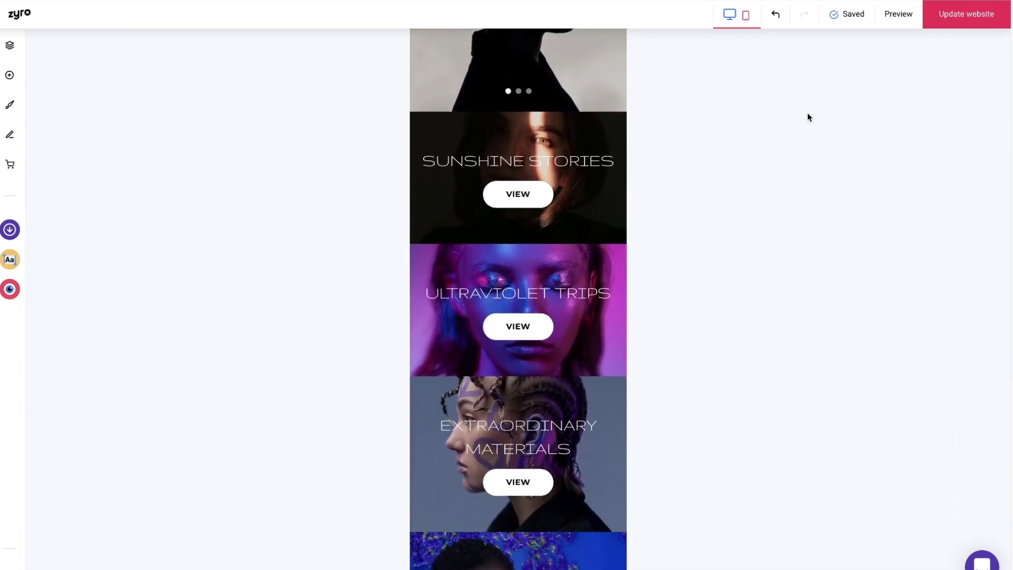
pyautogui.scroll(-2, 808, 112)
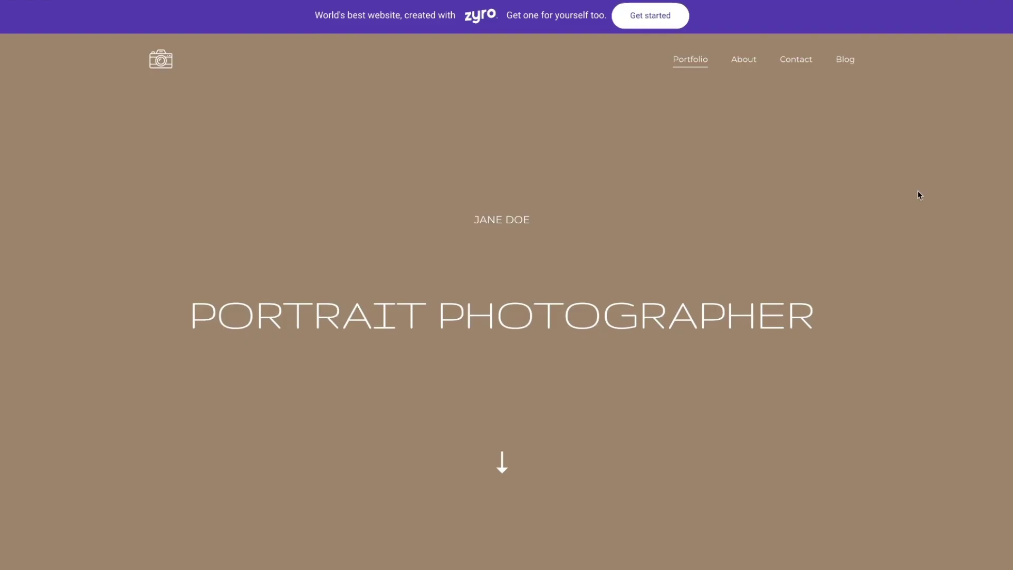
pyautogui.scroll(-6, 917, 191)
# Advance the live B&W Edition slider one slide and scroll down to the quote section
pyautogui.scroll(-2, 918, 191)
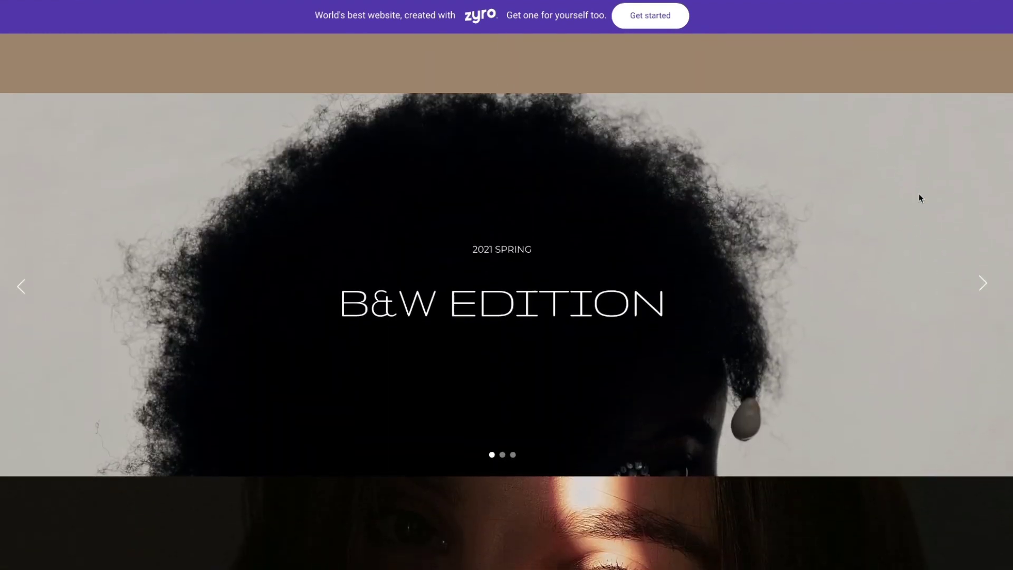
pyautogui.click(982, 283)
pyautogui.scroll(-7, 911, 289)
pyautogui.scroll(-18, 913, 293)
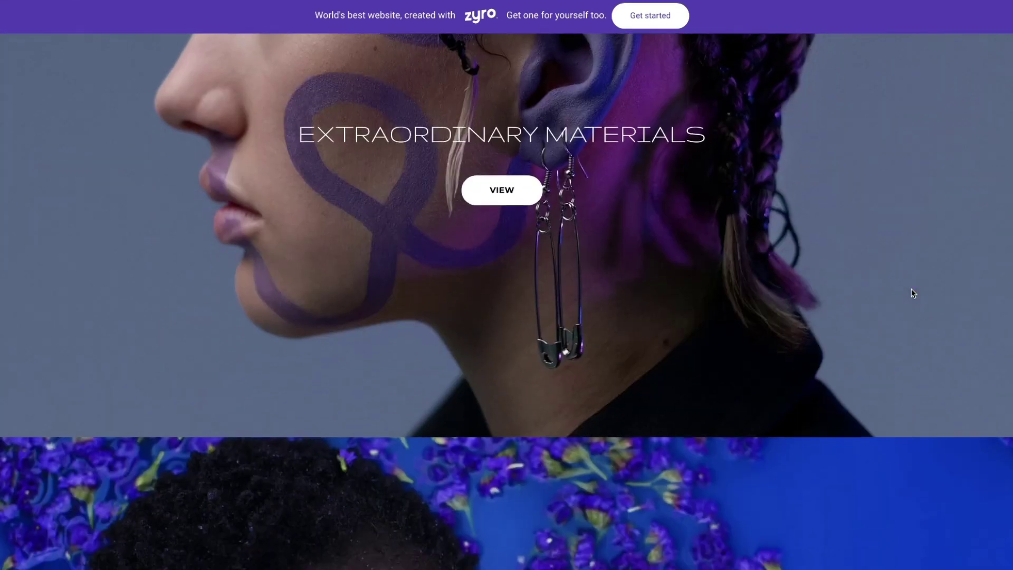
pyautogui.scroll(-20, 912, 293)
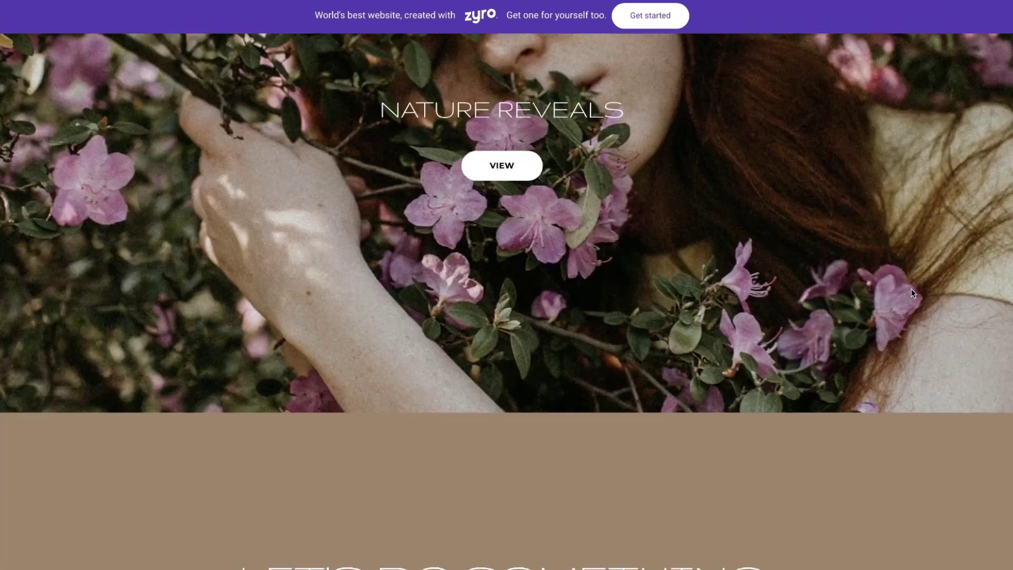
pyautogui.scroll(-8, 911, 289)
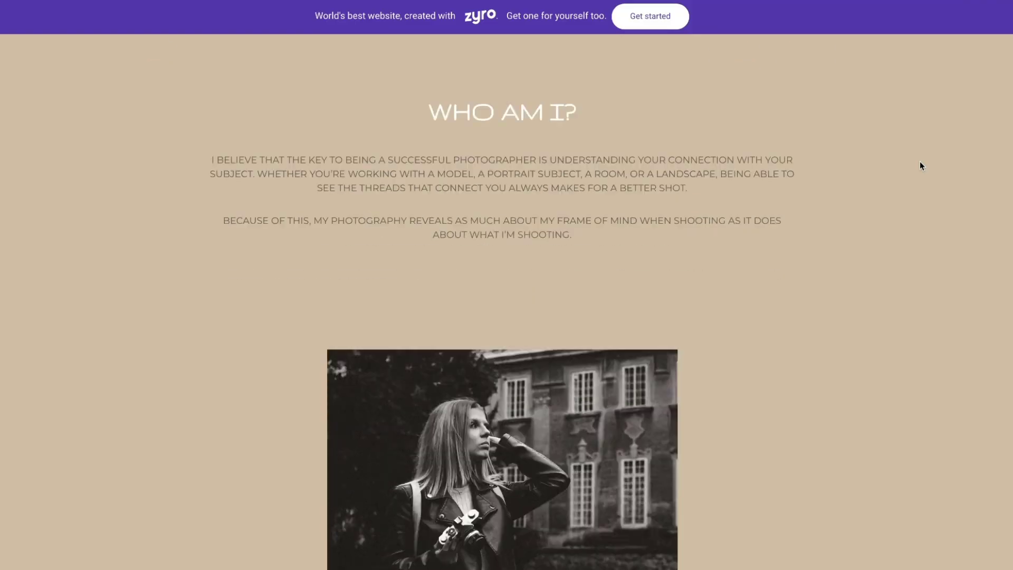
pyautogui.scroll(-5, 920, 160)
pyautogui.scroll(-6, 920, 163)
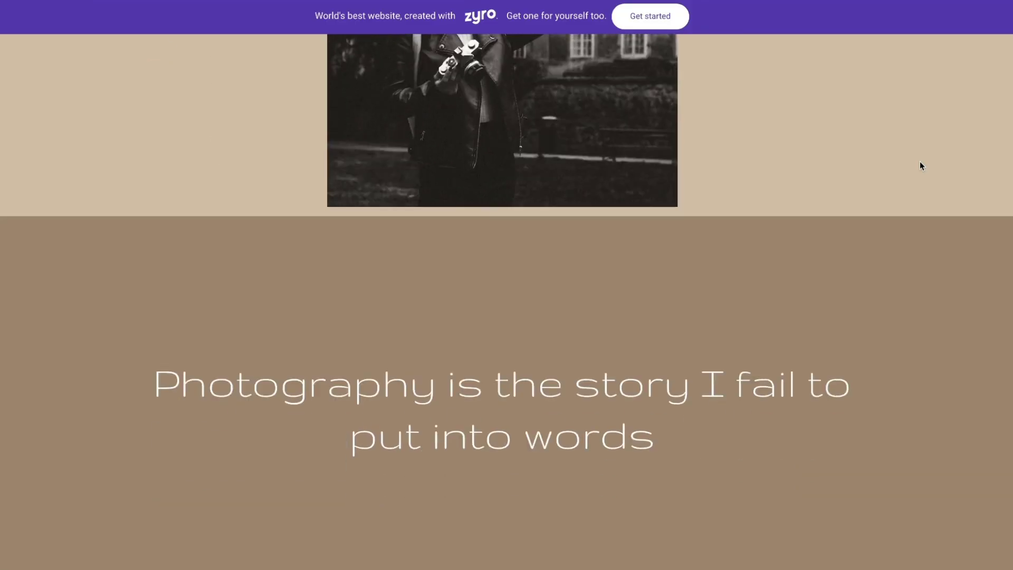